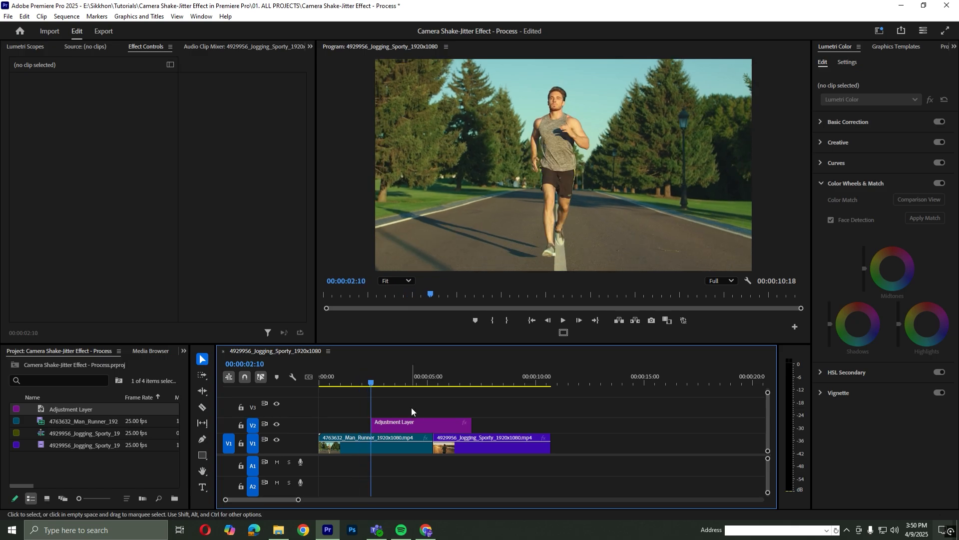
Split the adjustment layer on V2 at 00:00:02:20 and delete the part after the cut
{"action": "key", "text": "shift+Right"}
{"action": "key", "text": "shift+Right"}
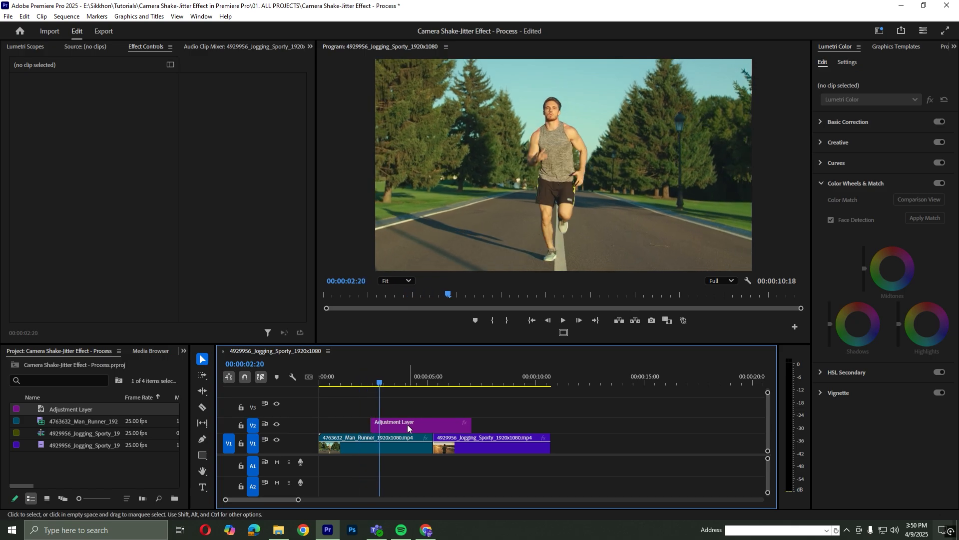
{"action": "left_click", "coordinate": [403, 427]}
{"action": "left_click", "coordinate": [404, 427]}
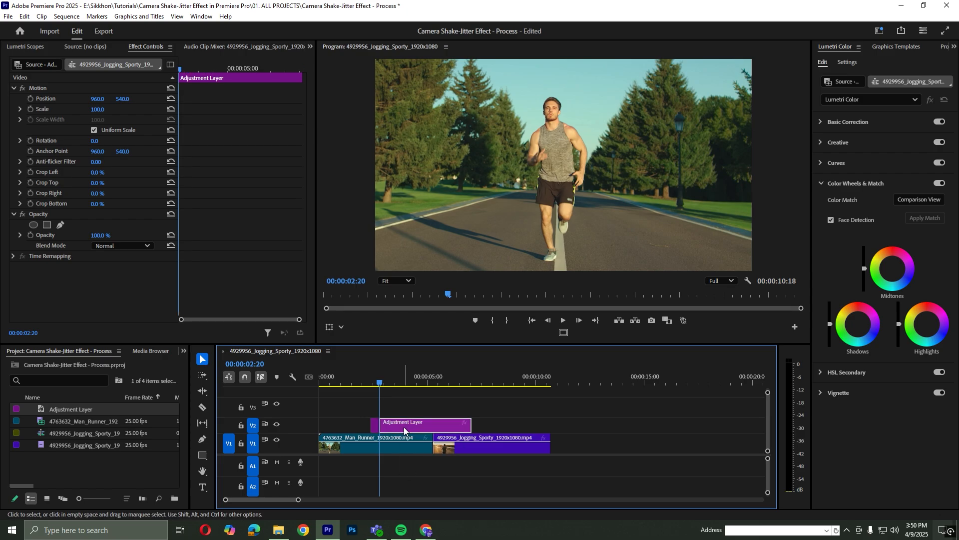
{"action": "key", "text": "Delete"}
Select the shortened adjustment layer, place the playhead at its start at 00:00:02:10, and save the project
{"action": "key", "text": "="}
{"action": "key", "text": "Left"}
{"action": "key", "text": "Left"}
{"action": "key", "text": "Left"}
{"action": "key", "text": "Left"}
{"action": "key", "text": "Left"}
{"action": "key", "text": "Left"}
{"action": "key", "text": "Left"}
{"action": "left_click", "coordinate": [429, 427]}
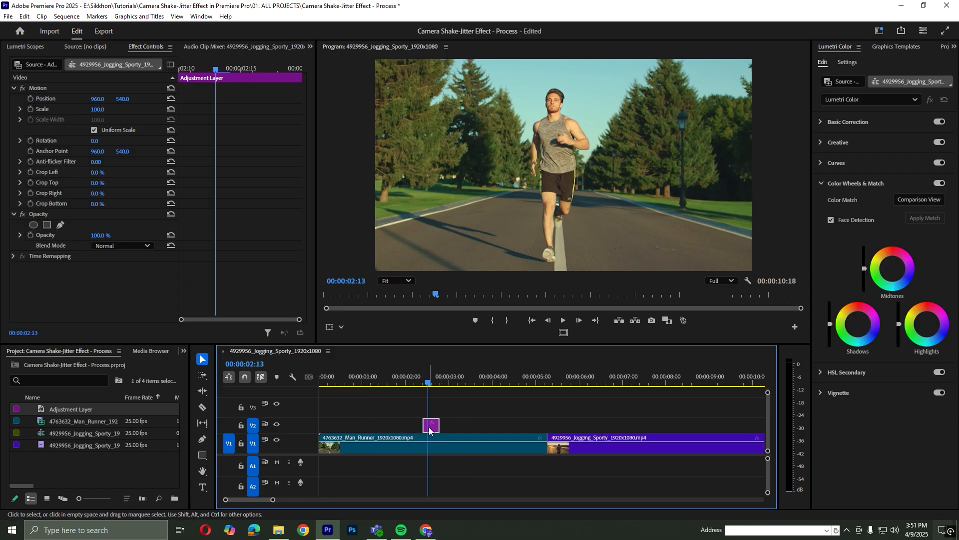
{"action": "key", "text": "Left"}
{"action": "key", "text": "Left"}
{"action": "key", "text": "Left"}
{"action": "key", "text": "ctrl+s"}
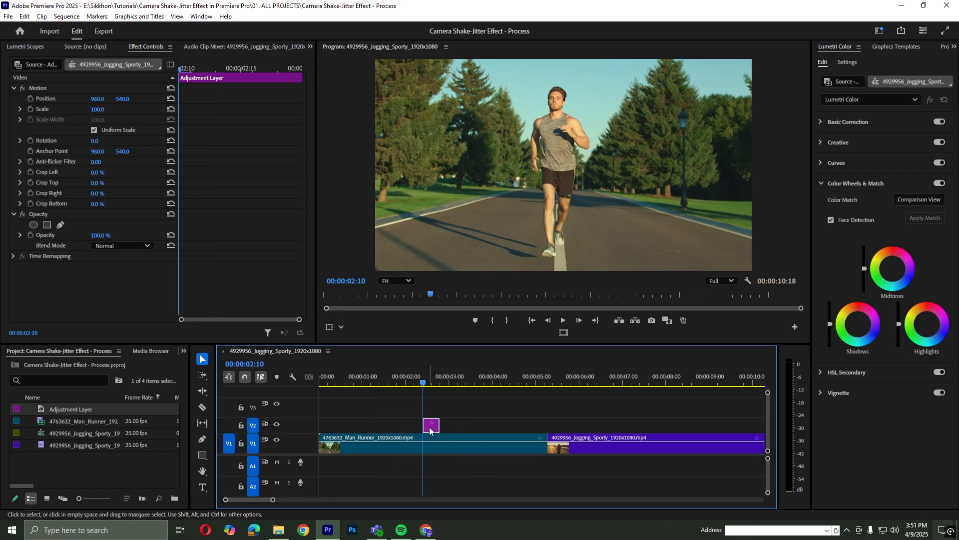
Search the effects for "transform", apply the Transform video effect to the adjustment layer, and save the project
{"action": "left_click", "coordinate": [184, 351]}
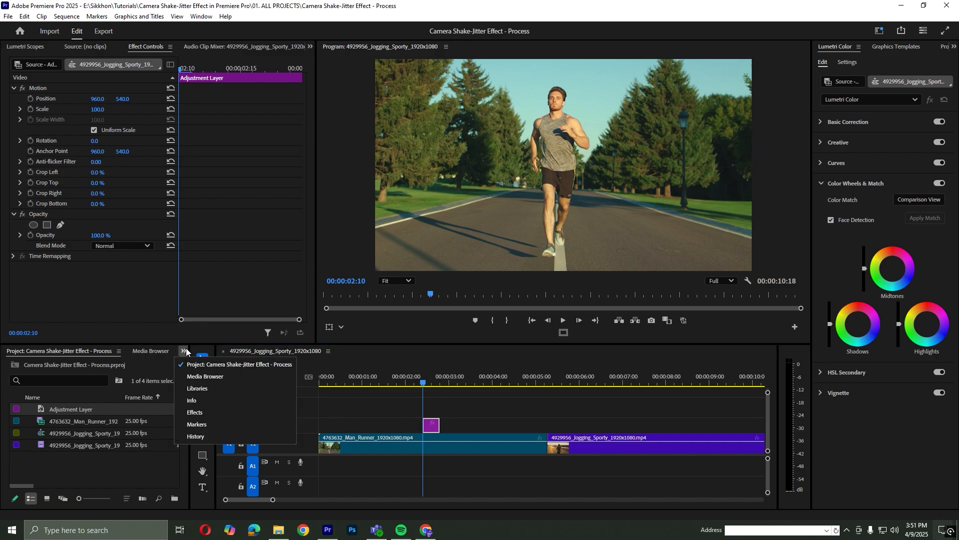
{"action": "left_click", "coordinate": [195, 412]}
{"action": "left_click", "coordinate": [62, 368]}
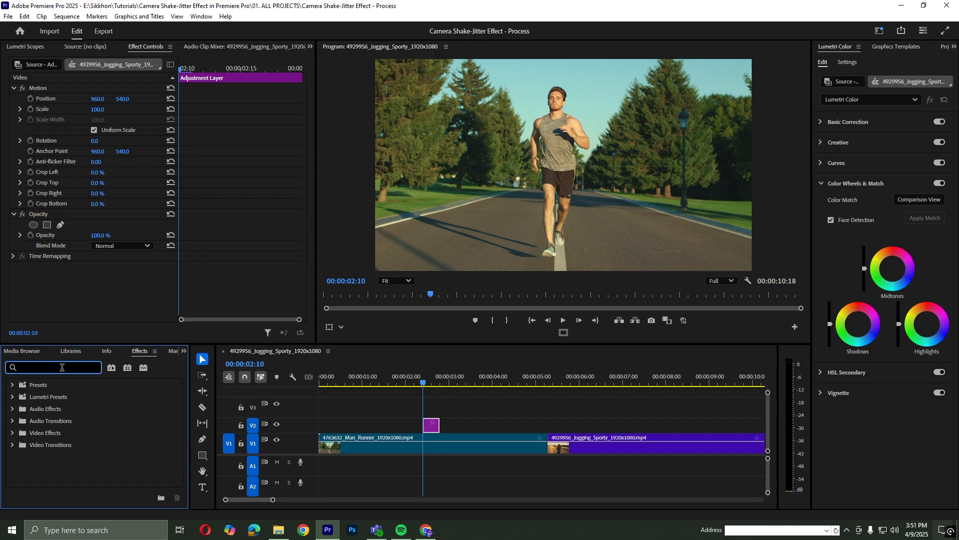
{"action": "type", "text": "tr"}
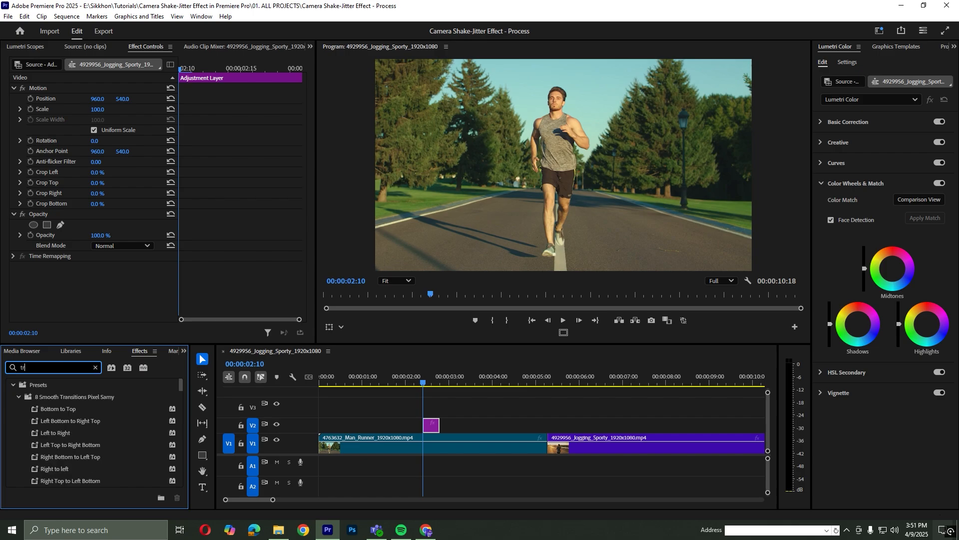
{"action": "type", "text": "ansform"}
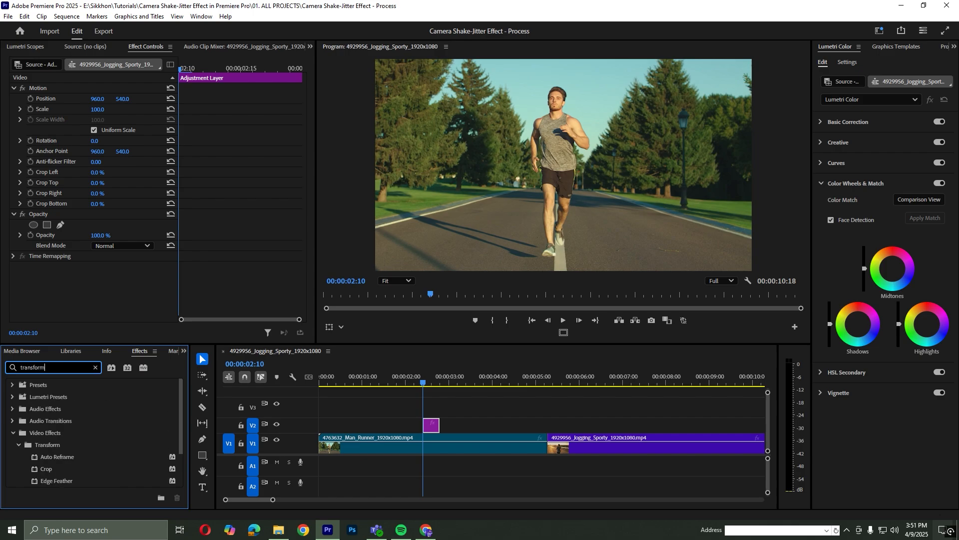
{"action": "scroll", "coordinate": [63, 445], "scroll_direction": "down", "scroll_amount": 3}
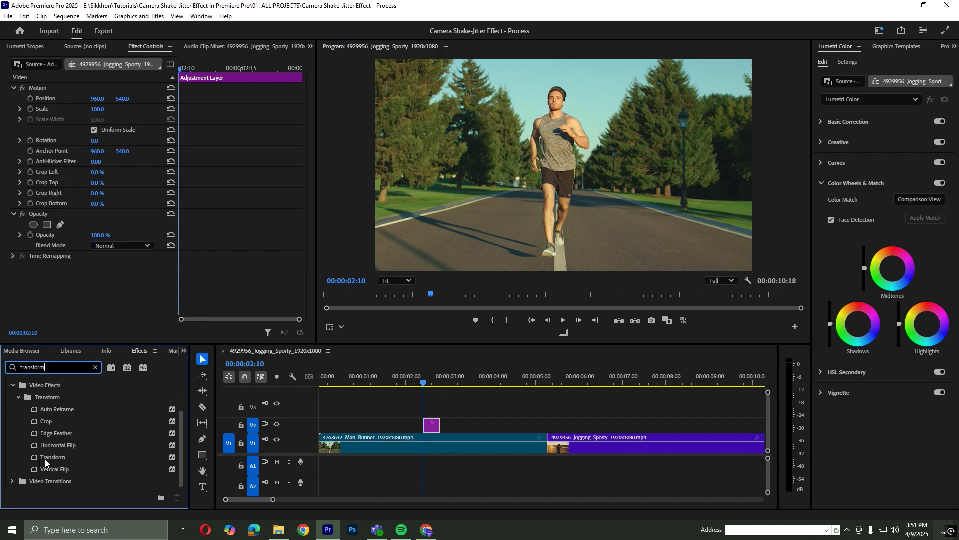
{"action": "left_click_drag", "start_coordinate": [56, 458], "coordinate": [431, 425]}
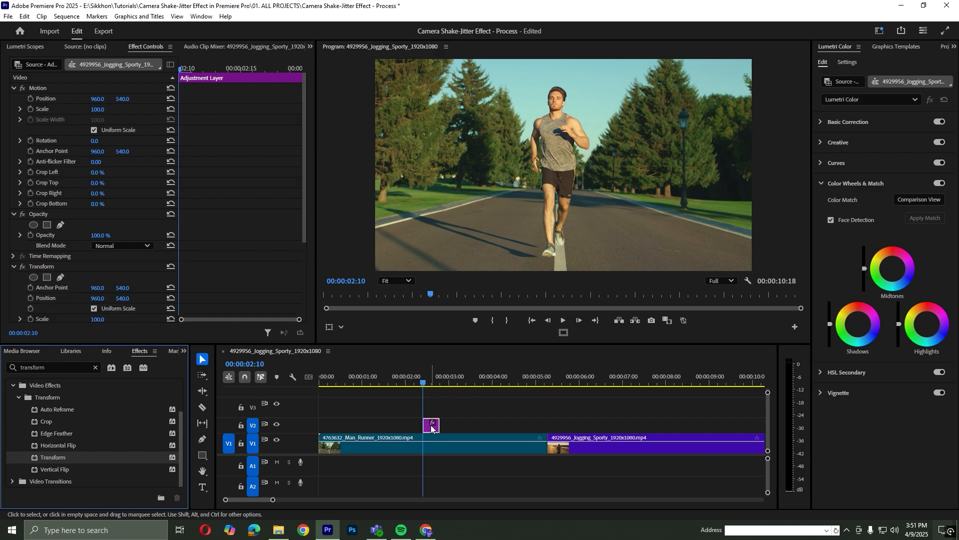
{"action": "scroll", "coordinate": [228, 215], "scroll_direction": "down", "scroll_amount": 3}
{"action": "scroll", "coordinate": [228, 215], "scroll_direction": "down", "scroll_amount": 2}
{"action": "key", "text": "ctrl+s"}
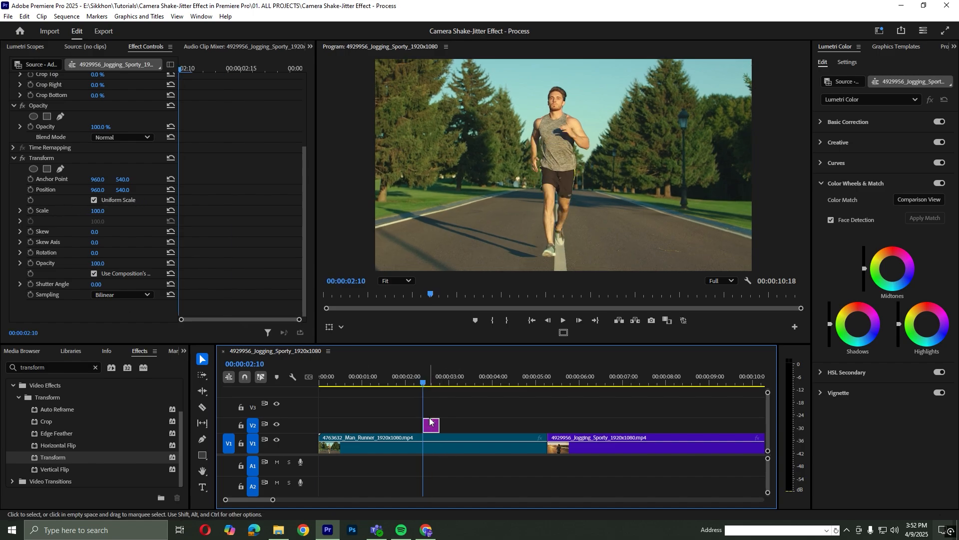
Start keyframing the Transform Position at 00:00:02:10, set X to 900 at 00:00:02:11, and reset Position at 00:00:02:12
{"action": "left_click", "coordinate": [30, 189]}
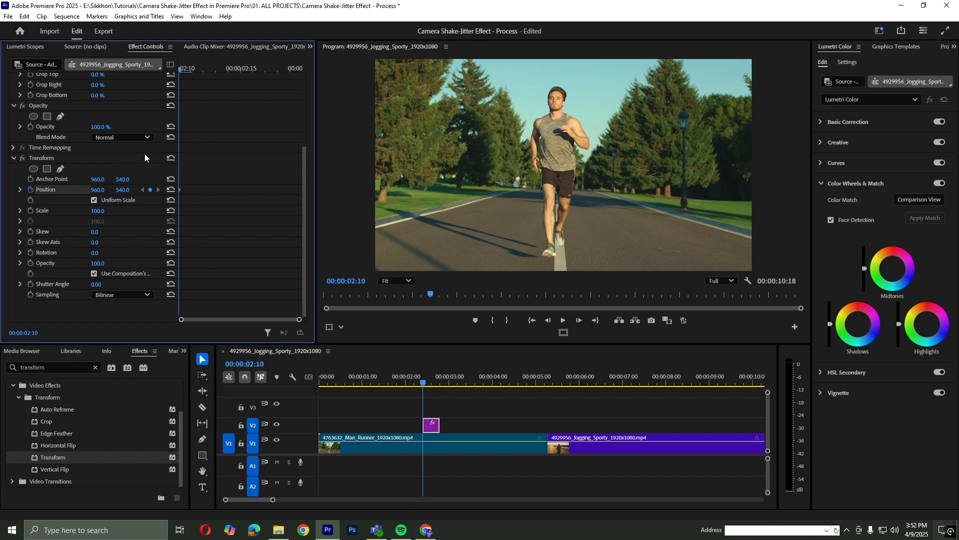
{"action": "key", "text": "Right"}
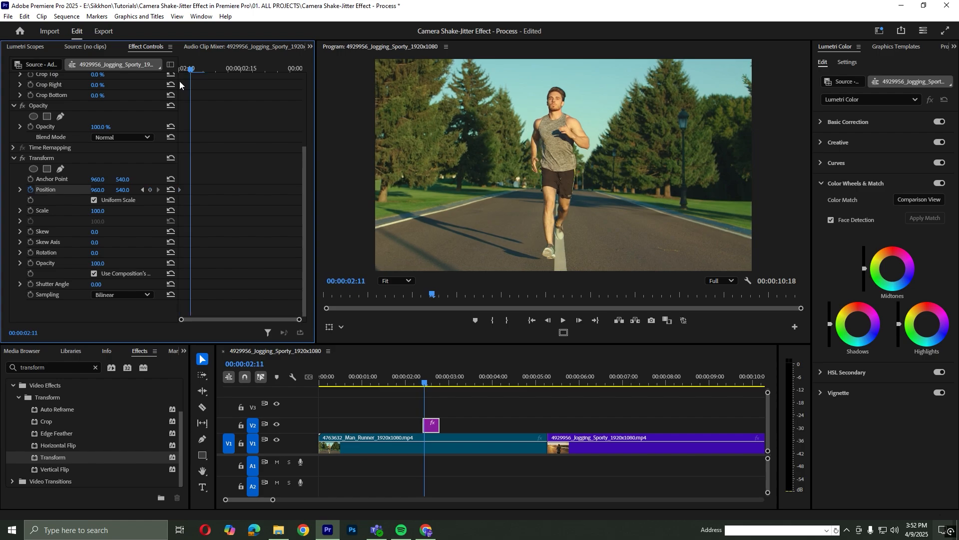
{"action": "mouse_move", "coordinate": [98, 191]}
{"action": "left_mouse_down"}
{"action": "mouse_move", "coordinate": [65, 191]}
{"action": "mouse_move", "coordinate": [101, 190]}
{"action": "left_mouse_up"}
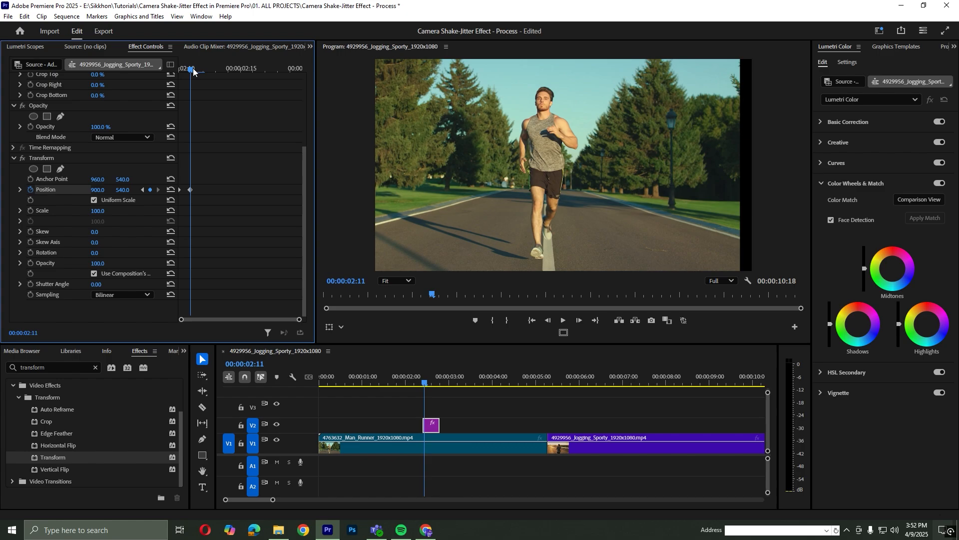
{"action": "left_click_drag", "start_coordinate": [194, 71], "coordinate": [203, 69]}
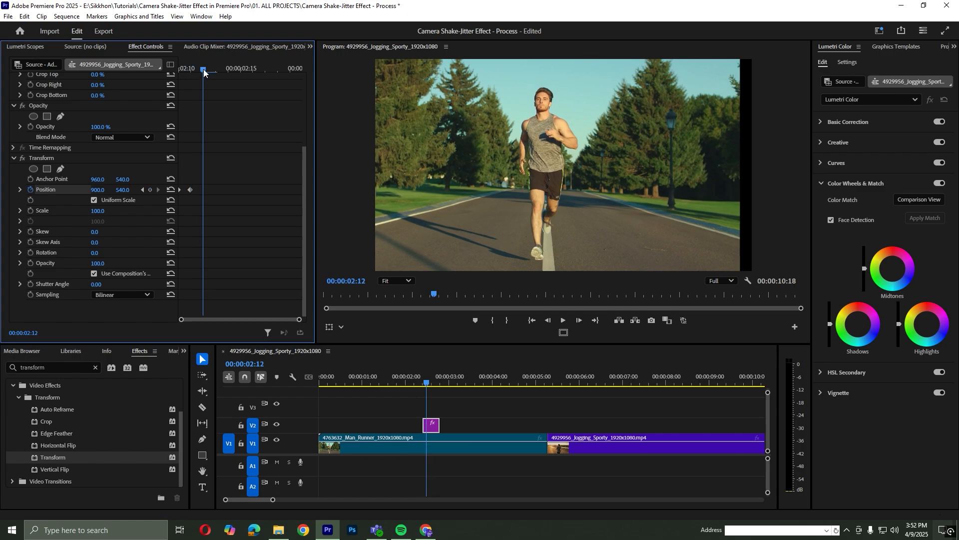
{"action": "left_click", "coordinate": [171, 190]}
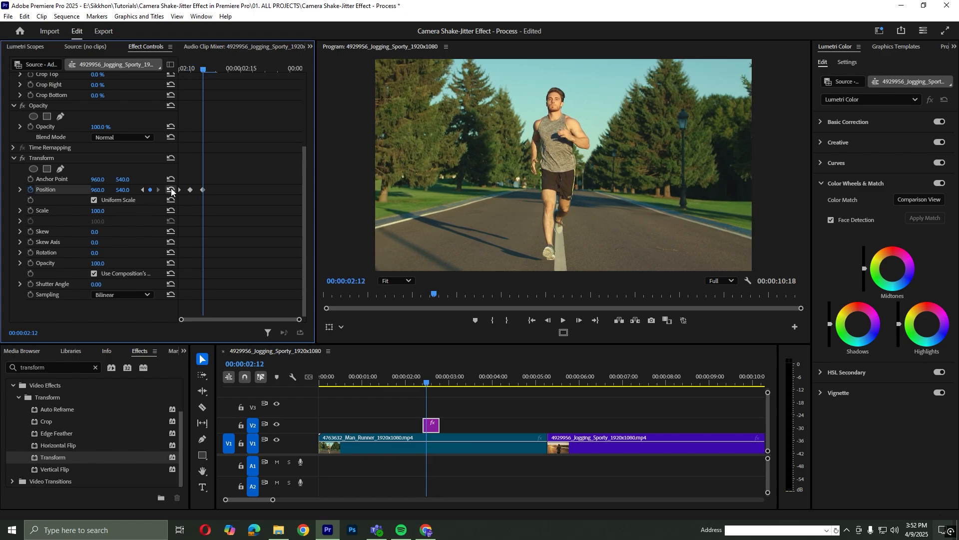
Set the Transform Position X to 1030 at 00:00:02:13 and reset Position to default at 00:00:02:14
{"action": "left_click_drag", "start_coordinate": [206, 71], "coordinate": [219, 73]}
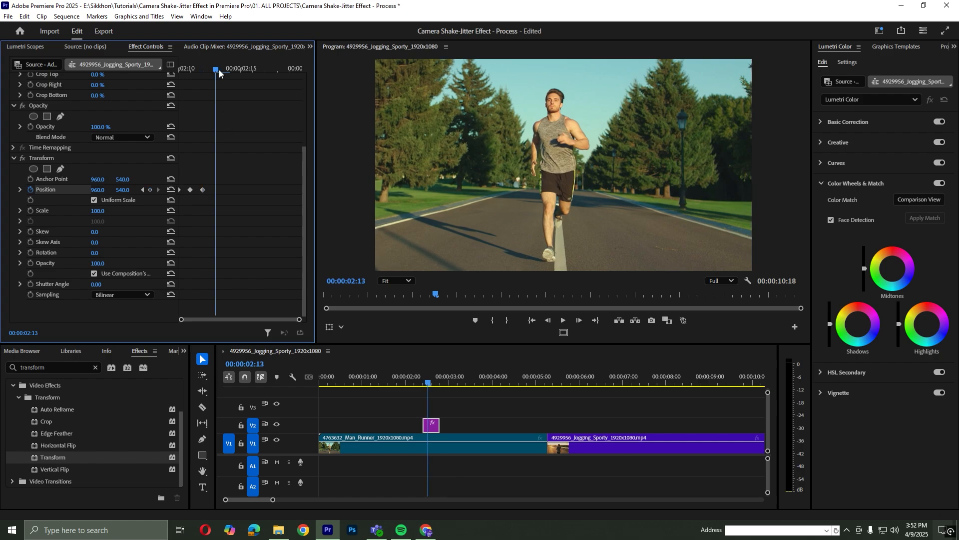
{"action": "left_click_drag", "start_coordinate": [100, 190], "coordinate": [135, 191]}
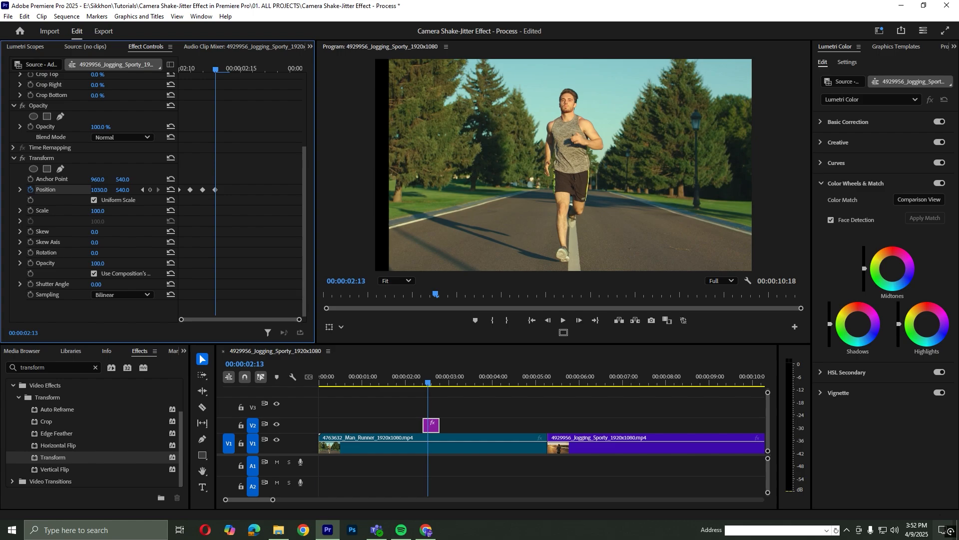
{"action": "left_click_drag", "start_coordinate": [223, 68], "coordinate": [227, 69]}
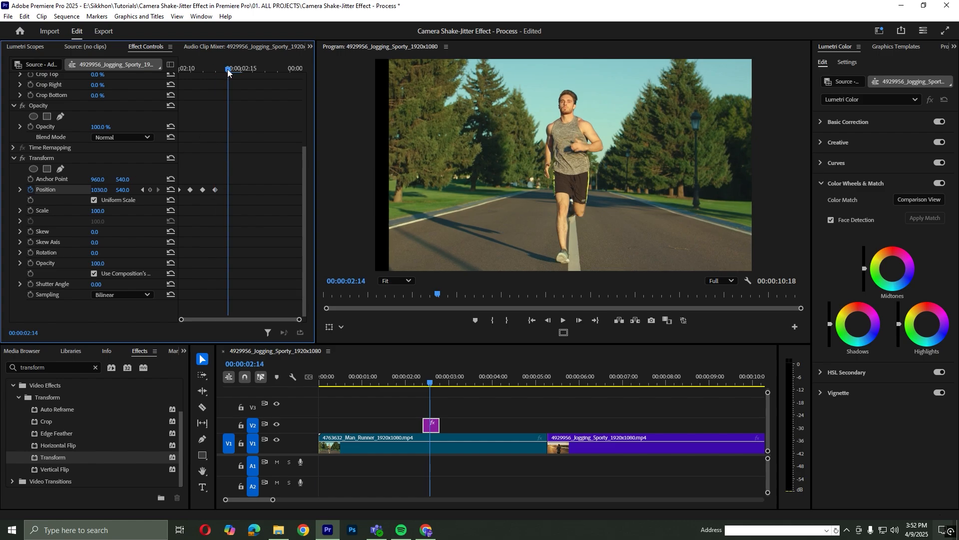
{"action": "left_click", "coordinate": [169, 191]}
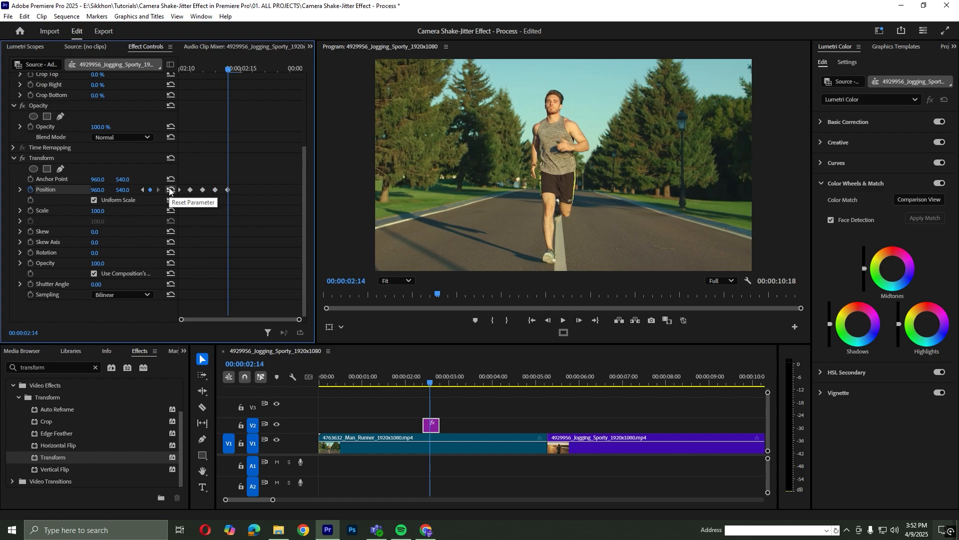
Set the Transform Position Y to 595 at 00:00:02:15 and reset Position to default at 00:00:02:16
{"action": "left_click_drag", "start_coordinate": [229, 68], "coordinate": [236, 68]}
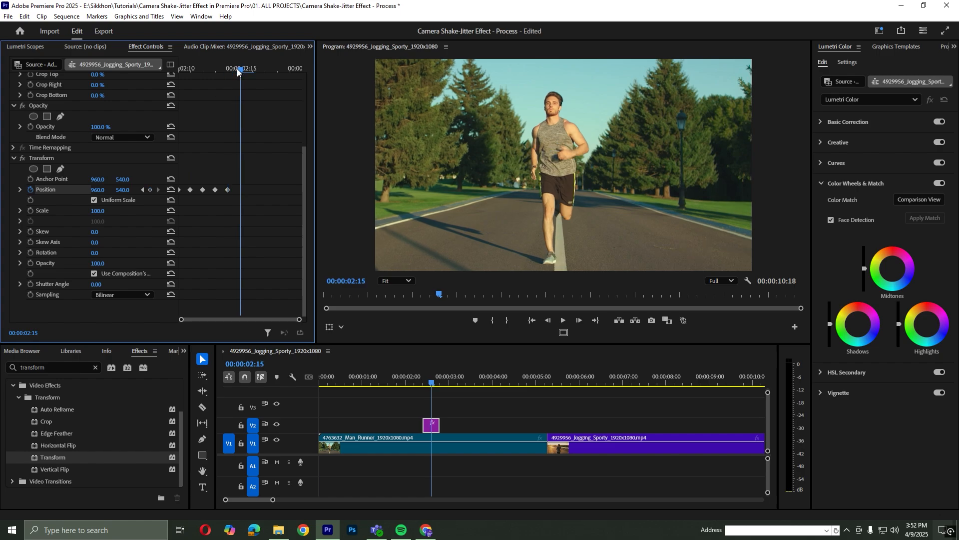
{"action": "left_click_drag", "start_coordinate": [125, 191], "coordinate": [152, 191]}
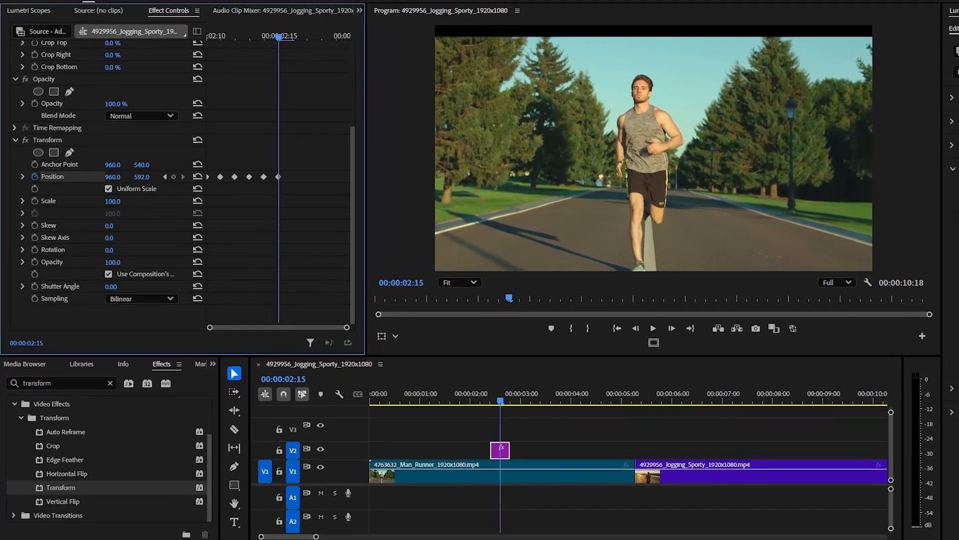
{"action": "left_click_drag", "start_coordinate": [241, 69], "coordinate": [254, 69]}
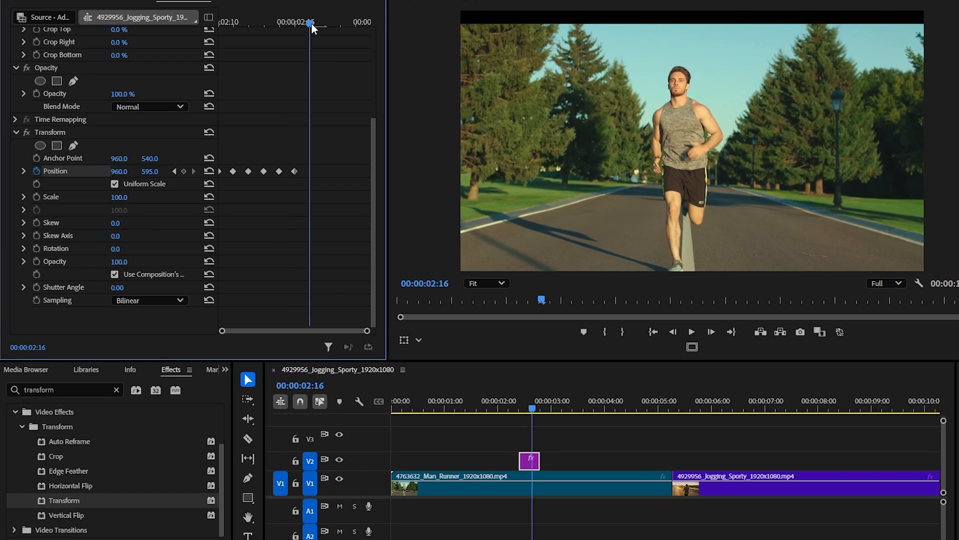
{"action": "left_click", "coordinate": [209, 171]}
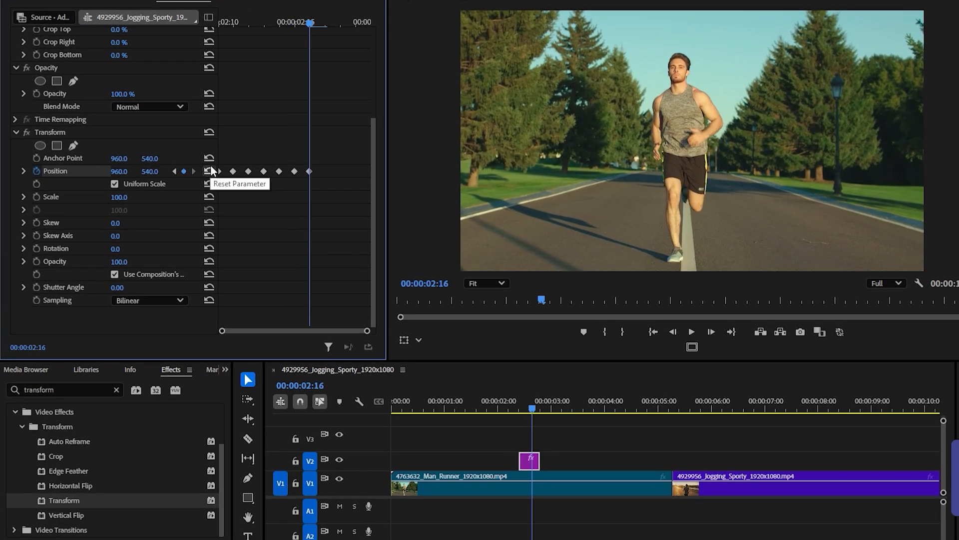
Extend the Transform Position keyframes with Y 495 at 00:00:02:17, the default at 00:00:02:18, and X 905 at 00:00:02:19
{"action": "left_click_drag", "start_coordinate": [310, 26], "coordinate": [325, 26]}
{"action": "left_click_drag", "start_coordinate": [150, 171], "coordinate": [120, 175]}
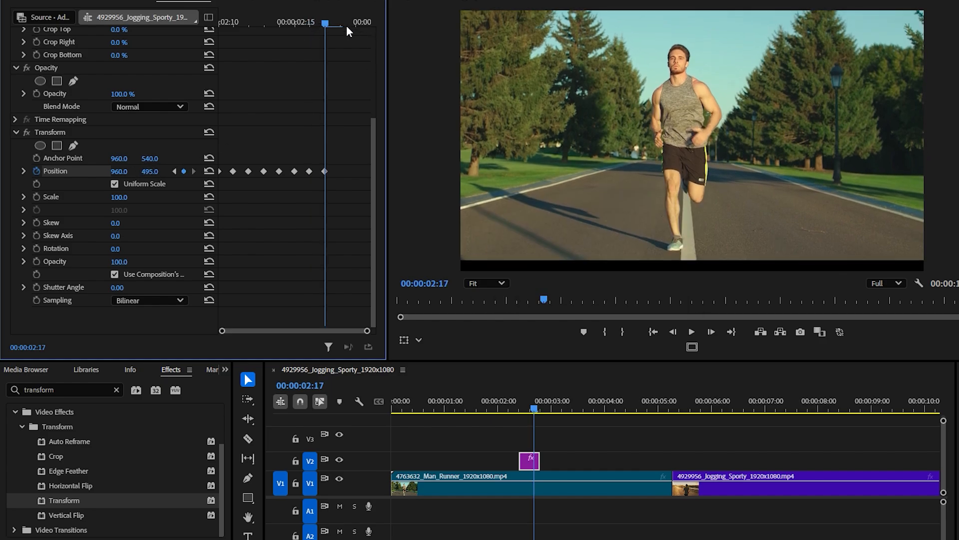
{"action": "key", "text": "Right"}
{"action": "left_click", "coordinate": [209, 171]}
{"action": "left_click_drag", "start_coordinate": [340, 23], "coordinate": [355, 24]}
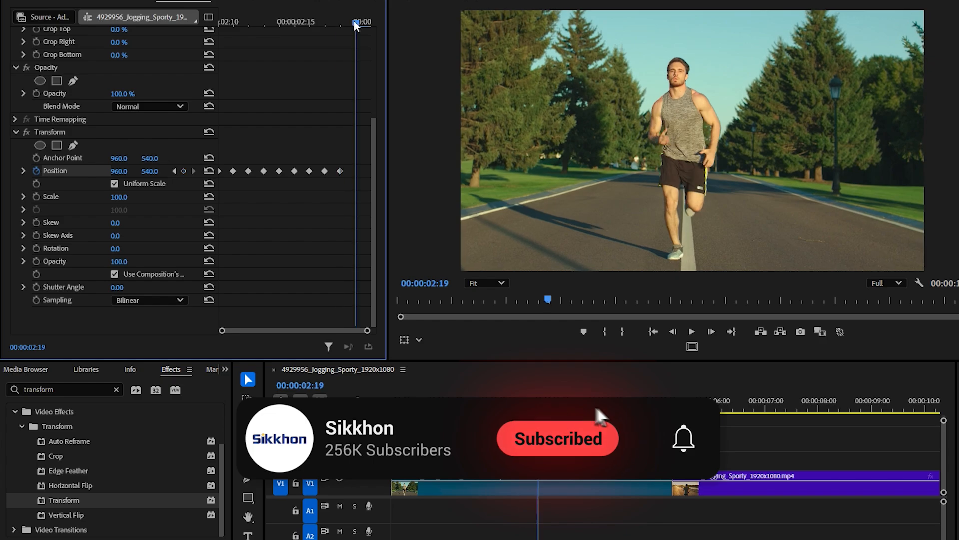
{"action": "left_click_drag", "start_coordinate": [118, 171], "coordinate": [92, 171]}
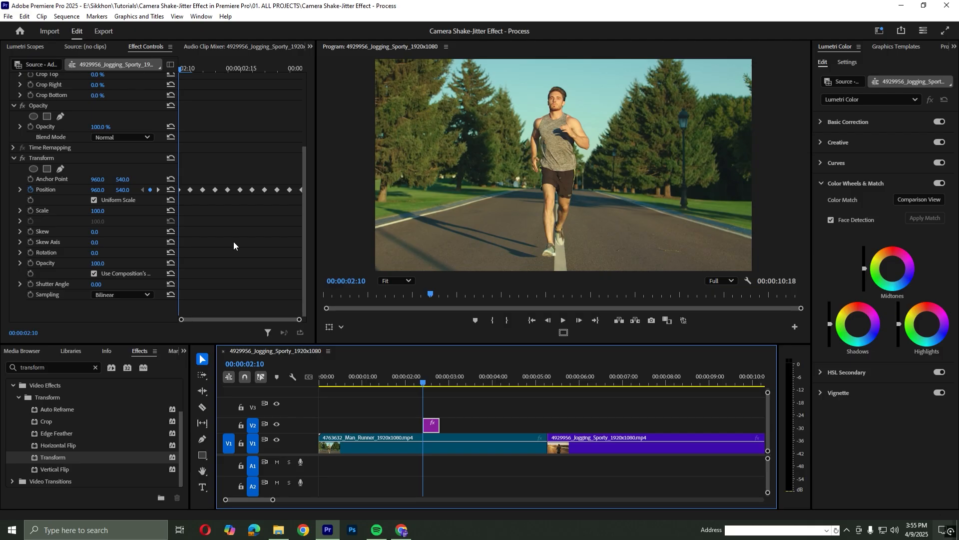
Start keyframing the Transform Scale at 00:00:02:10 with a value of 110
{"action": "left_click", "coordinate": [30, 211]}
{"action": "left_click", "coordinate": [99, 210]}
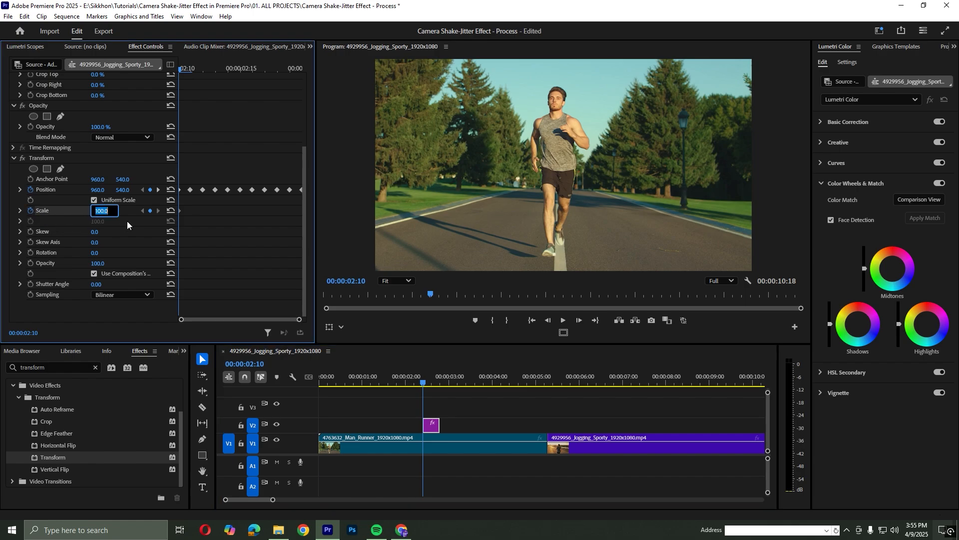
{"action": "type", "text": "110"}
{"action": "key", "text": "Return"}
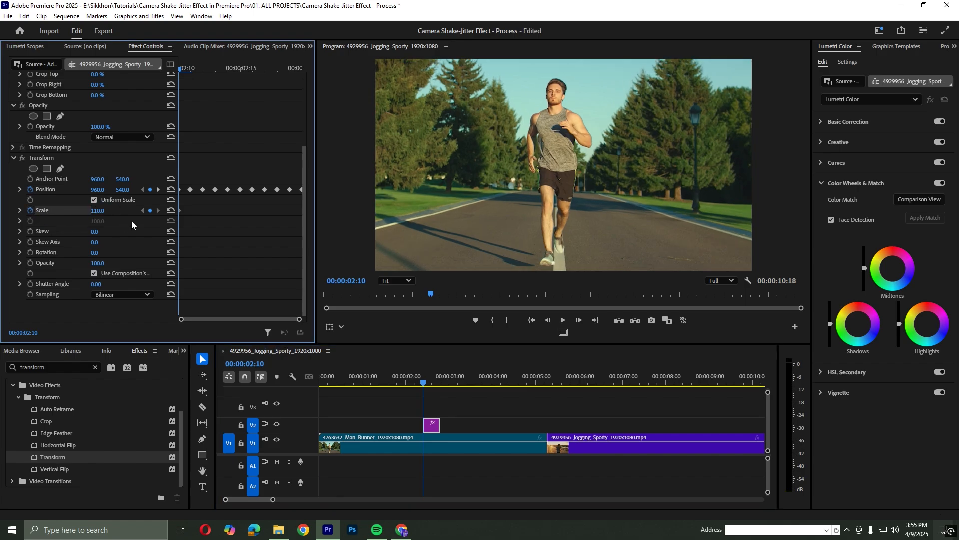
Add a Transform Scale keyframe of 110 at 00:00:02:19 and set Scale to 100 at 00:00:02:20
{"action": "mouse_move", "coordinate": [254, 71]}
{"action": "left_mouse_down"}
{"action": "mouse_move", "coordinate": [300, 67]}
{"action": "mouse_move", "coordinate": [291, 68]}
{"action": "left_mouse_up"}
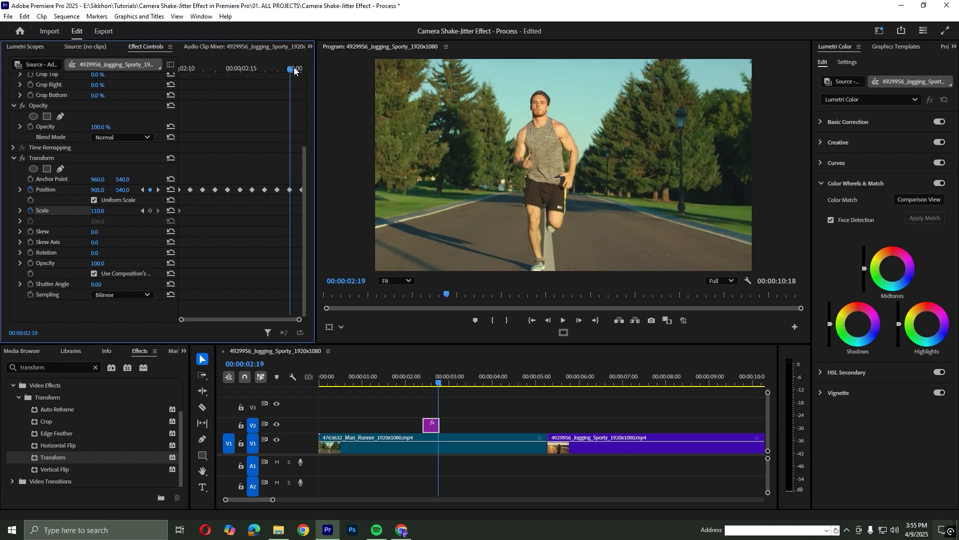
{"action": "left_click", "coordinate": [99, 211]}
{"action": "key", "text": "Return"}
{"action": "left_click", "coordinate": [150, 210]}
{"action": "key", "text": "Right"}
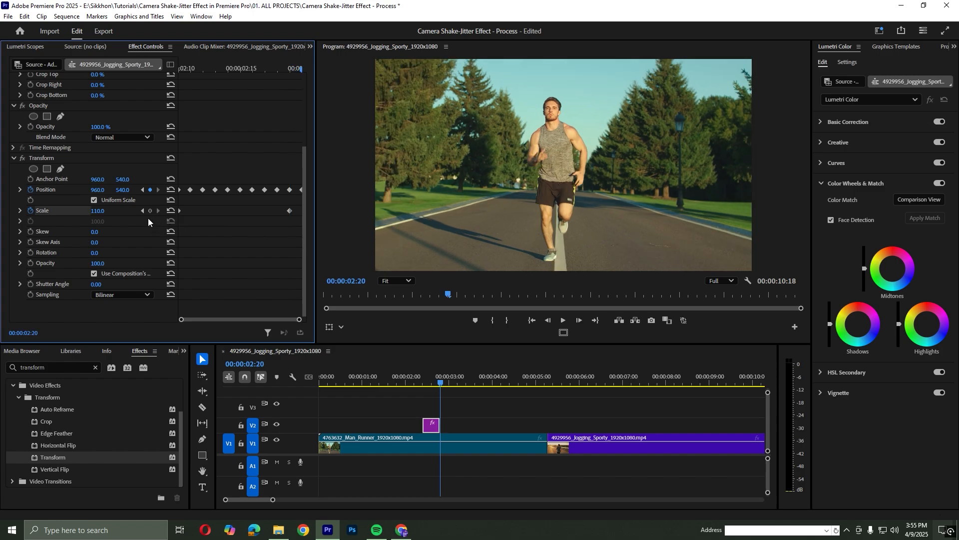
{"action": "left_click", "coordinate": [98, 212]}
{"action": "type", "text": "100"}
{"action": "key", "text": "Return"}
Set the Transform effect's Shutter Angle to 360
{"action": "left_click", "coordinate": [96, 284]}
{"action": "type", "text": "360"}
{"action": "key", "text": "Return"}
Play back the sequence from before the adjustment layer to review the camera shake
{"action": "left_click_drag", "start_coordinate": [422, 380], "coordinate": [395, 376]}
{"action": "key", "text": "space"}
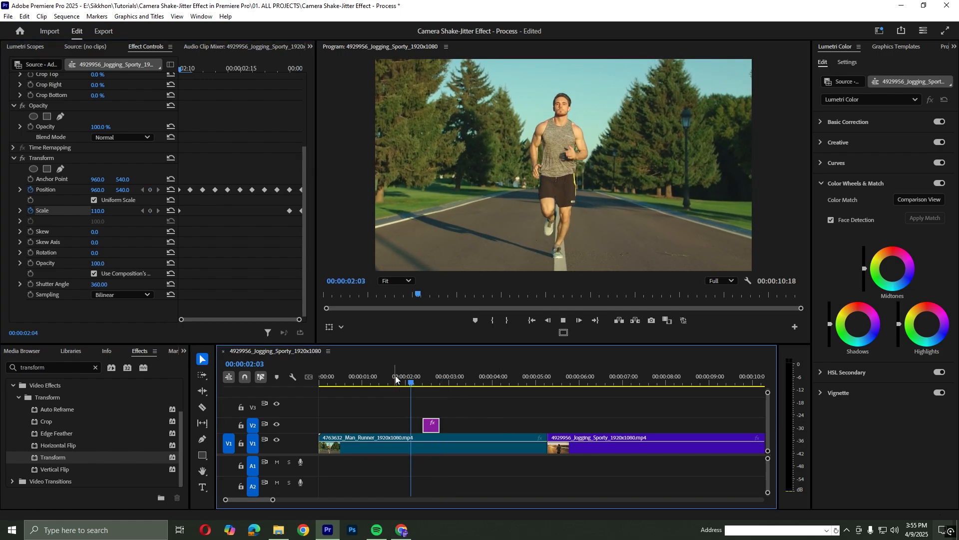
{"action": "left_click", "coordinate": [381, 380]}
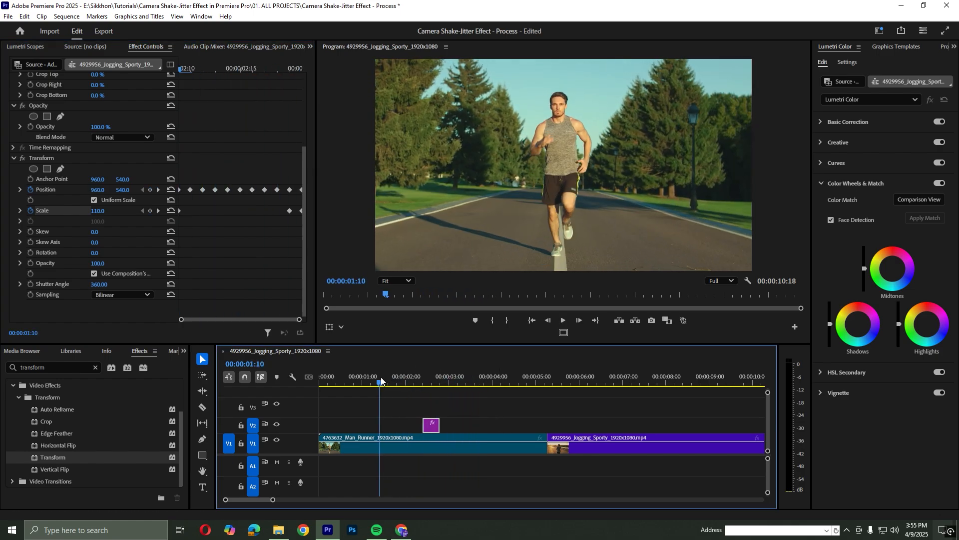
{"action": "key", "text": "space"}
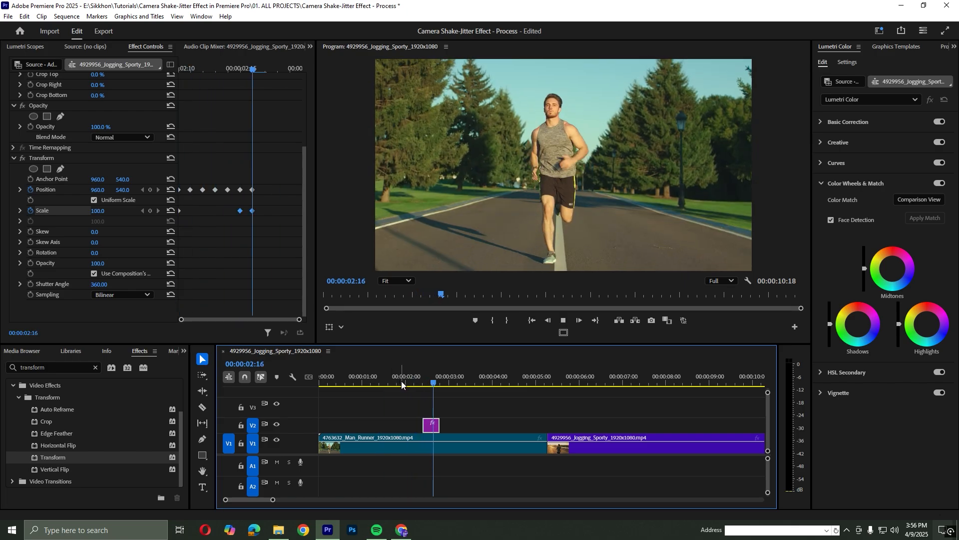
Deselect the adjustment layer, save the project, and replay the sequence from shortly before the shake
{"action": "left_click", "coordinate": [393, 381]}
{"action": "left_click", "coordinate": [416, 396]}
{"action": "key", "text": "ctrl+s"}
{"action": "key", "text": "space"}
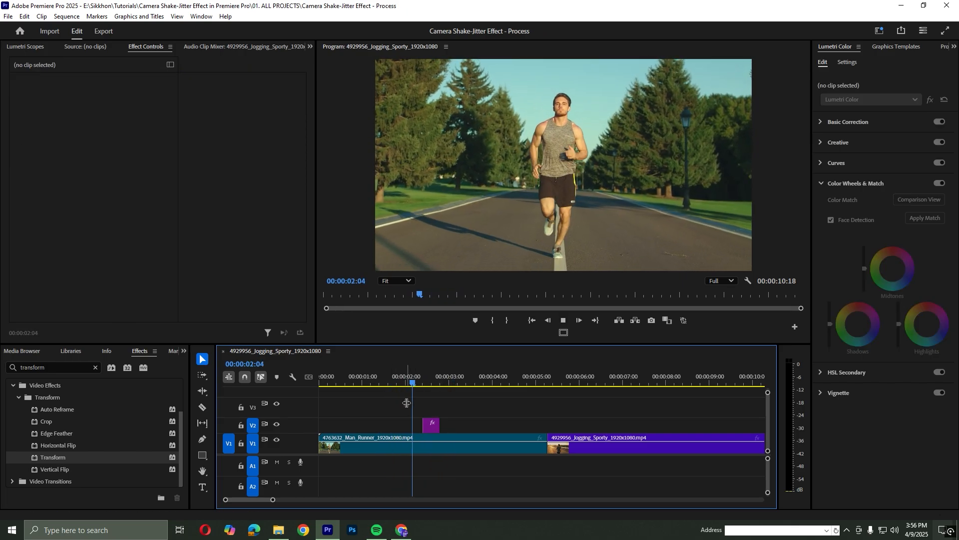
Replay the first camera shake from shortly before its adjustment layer
{"action": "left_click", "coordinate": [404, 381]}
{"action": "key", "text": "space"}
{"action": "left_click", "coordinate": [406, 379]}
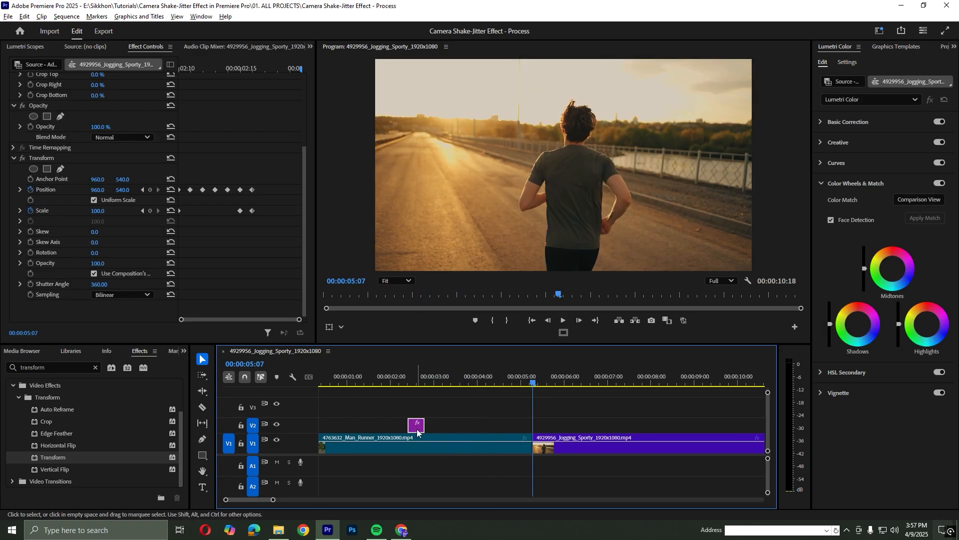
Duplicate the adjustment layer on V2 over the cut between the two running clips and play back the transition
{"action": "left_click_drag", "start_coordinate": [418, 428], "coordinate": [532, 427]}
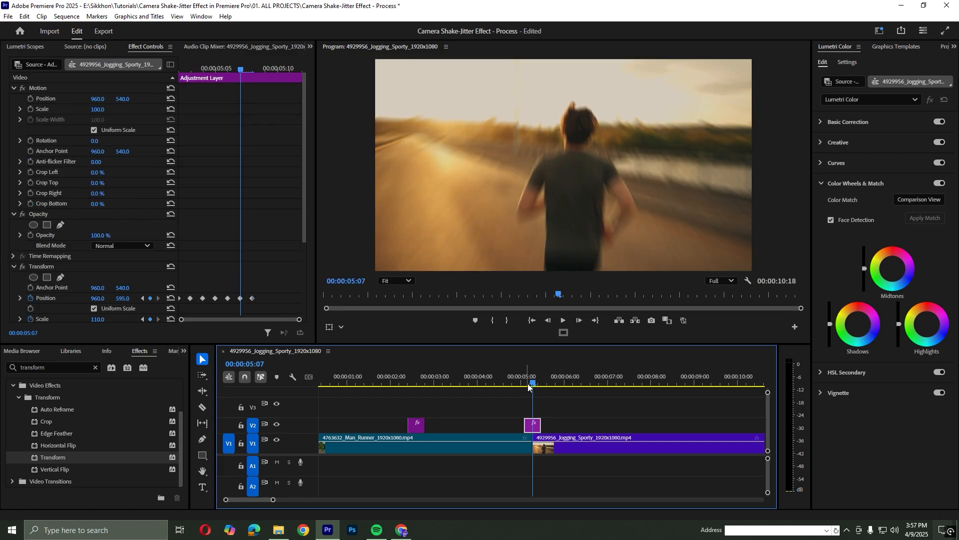
{"action": "left_click", "coordinate": [509, 379]}
{"action": "key", "text": "space"}
{"action": "mouse_move", "coordinate": [508, 377]}
{"action": "left_mouse_down"}
{"action": "mouse_move", "coordinate": [541, 386]}
{"action": "mouse_move", "coordinate": [524, 387]}
{"action": "left_mouse_up"}
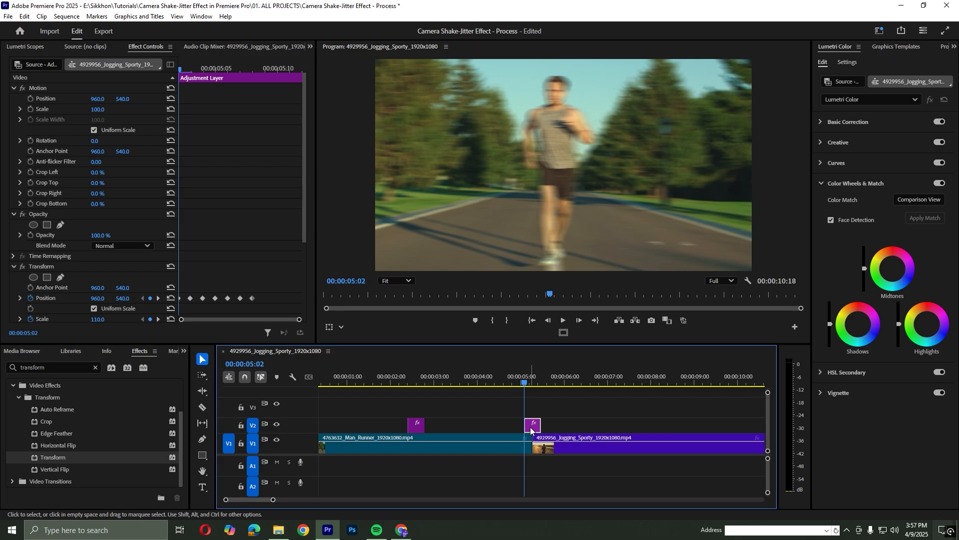
Set the Transform effect's Shutter Angle to 0 on the duplicated adjustment layer
{"action": "scroll", "coordinate": [236, 281], "scroll_direction": "down", "scroll_amount": 5}
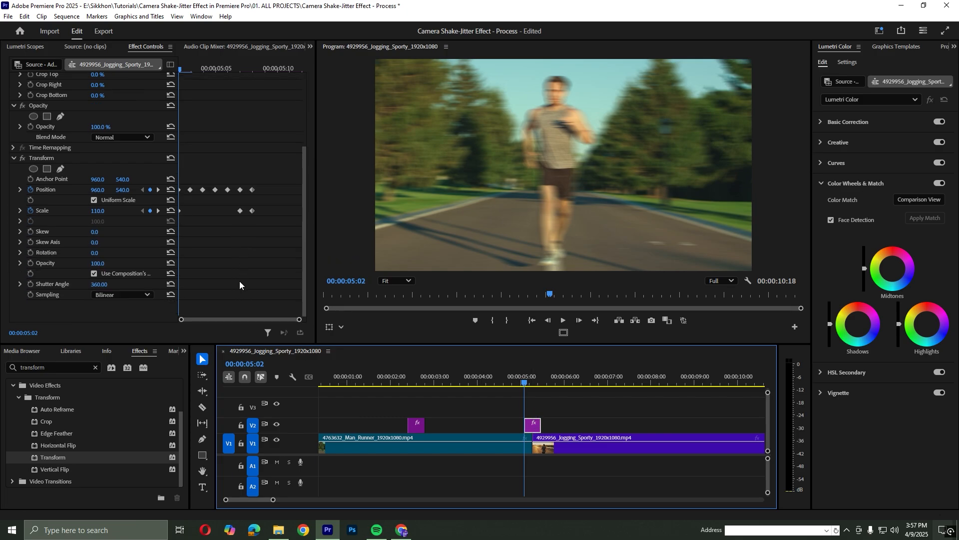
{"action": "left_click", "coordinate": [103, 284]}
{"action": "type", "text": "0"}
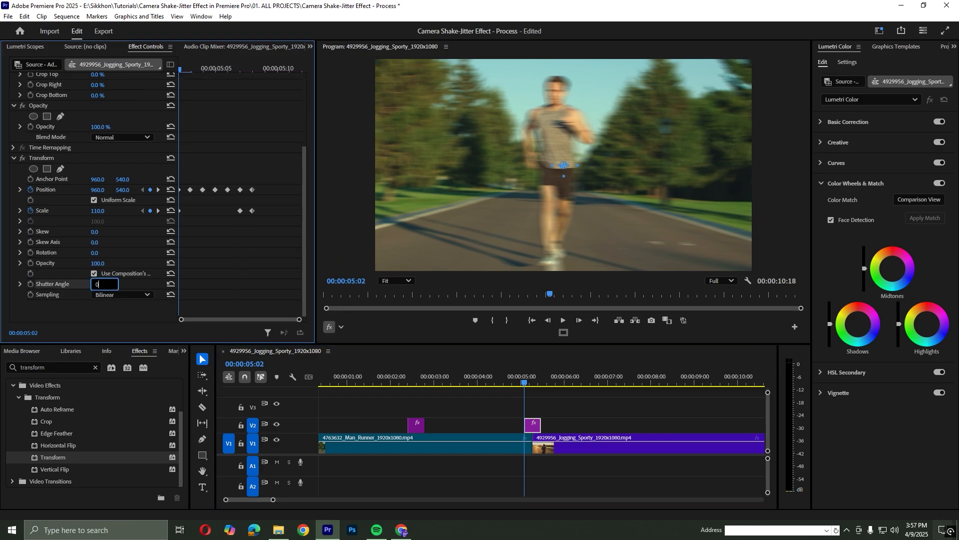
{"action": "key", "text": "Return"}
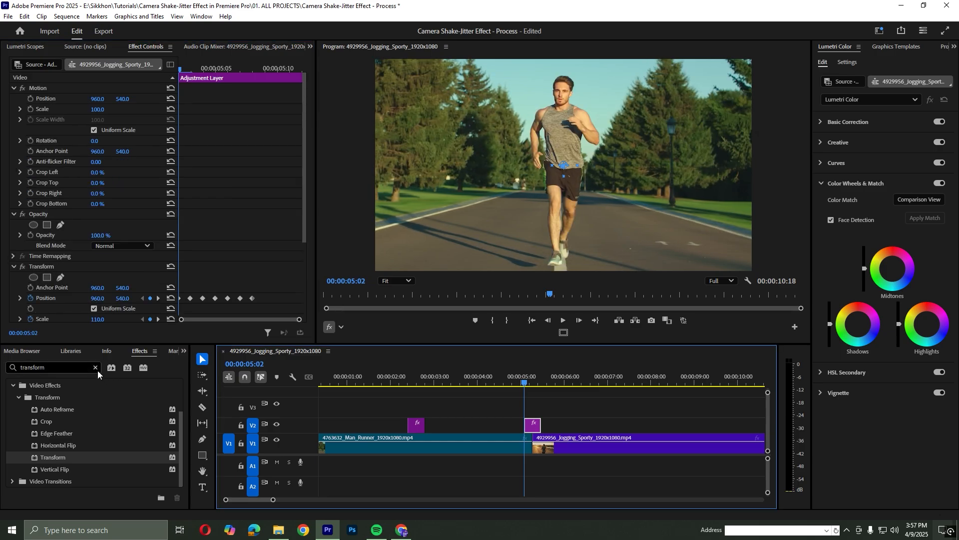
Search the effects for "directional" and apply Directional Blur to the adjustment layer over the cut
{"action": "left_click", "coordinate": [96, 368]}
{"action": "left_click", "coordinate": [82, 367]}
{"action": "type", "text": "directional"}
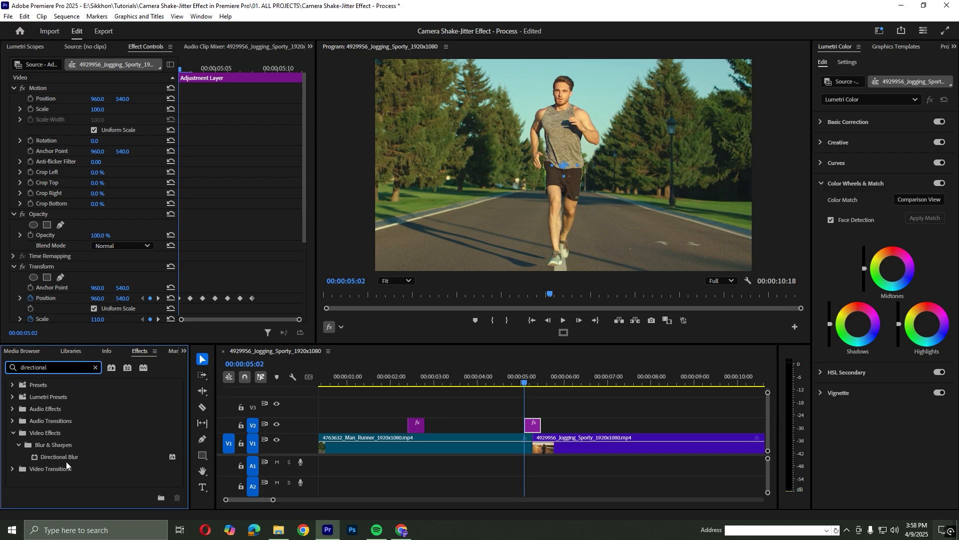
{"action": "left_click_drag", "start_coordinate": [61, 453], "coordinate": [533, 425]}
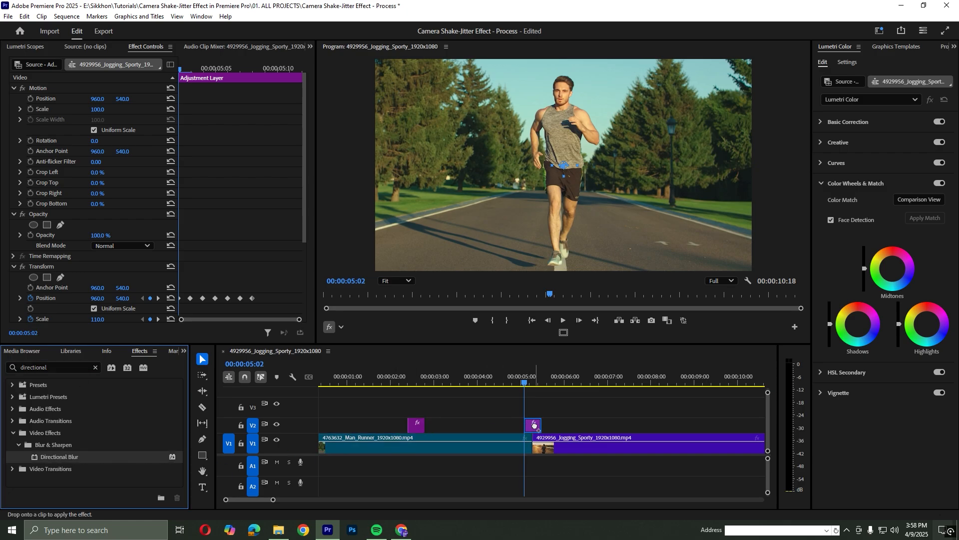
Start keyframing Directional Blur's Blur Length at 00:00:05:02 with a value of 40
{"action": "scroll", "coordinate": [258, 245], "scroll_direction": "down", "scroll_amount": 5}
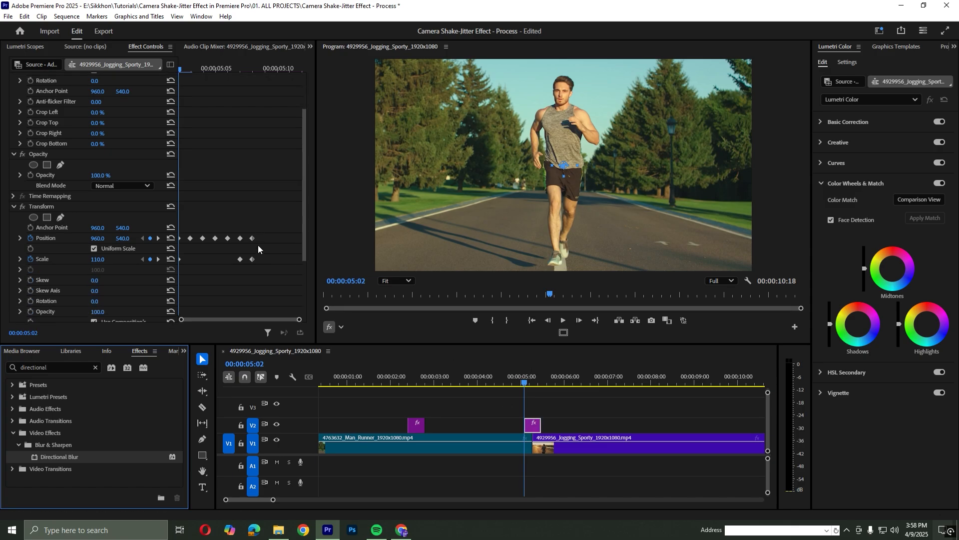
{"action": "scroll", "coordinate": [255, 247], "scroll_direction": "down", "scroll_amount": 1}
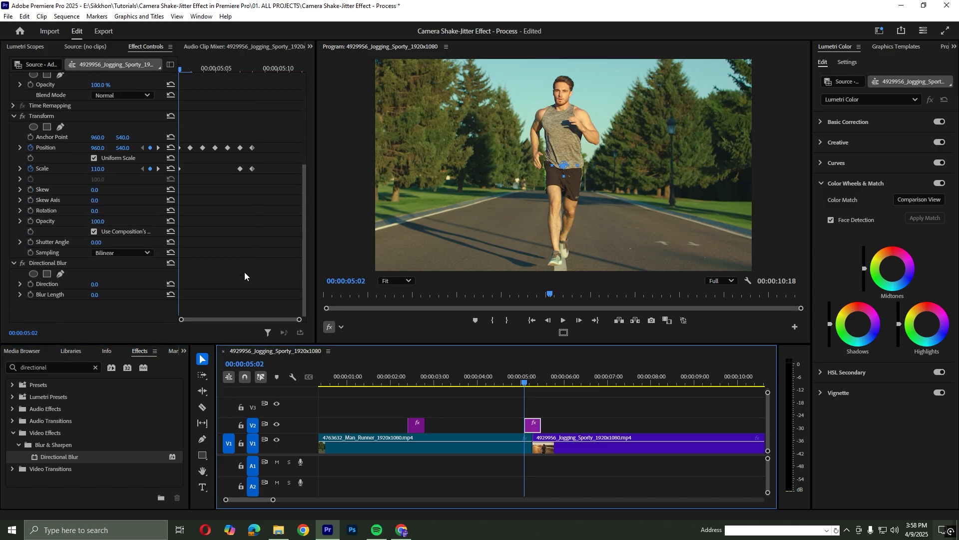
{"action": "left_click", "coordinate": [30, 295]}
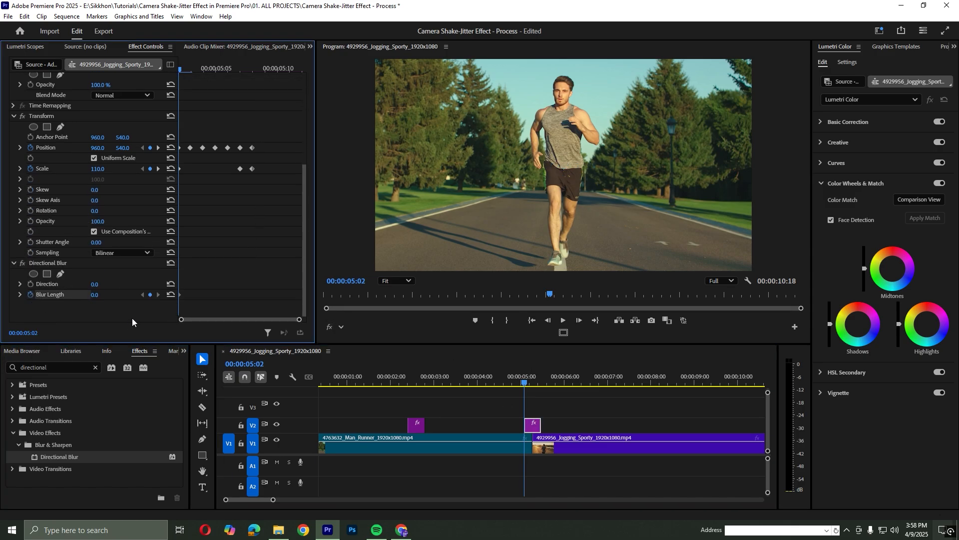
{"action": "left_click", "coordinate": [95, 296]}
{"action": "type", "text": "40"}
{"action": "key", "text": "Return"}
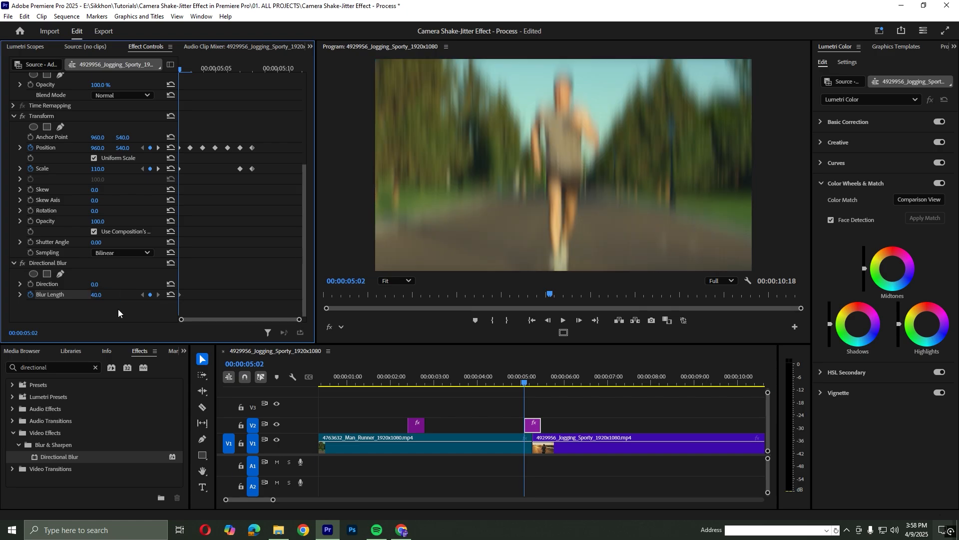
Reset Blur Length to 0 at 00:00:05:03 and set it to 60 at 00:00:05:04
{"action": "left_click_drag", "start_coordinate": [183, 69], "coordinate": [190, 70]}
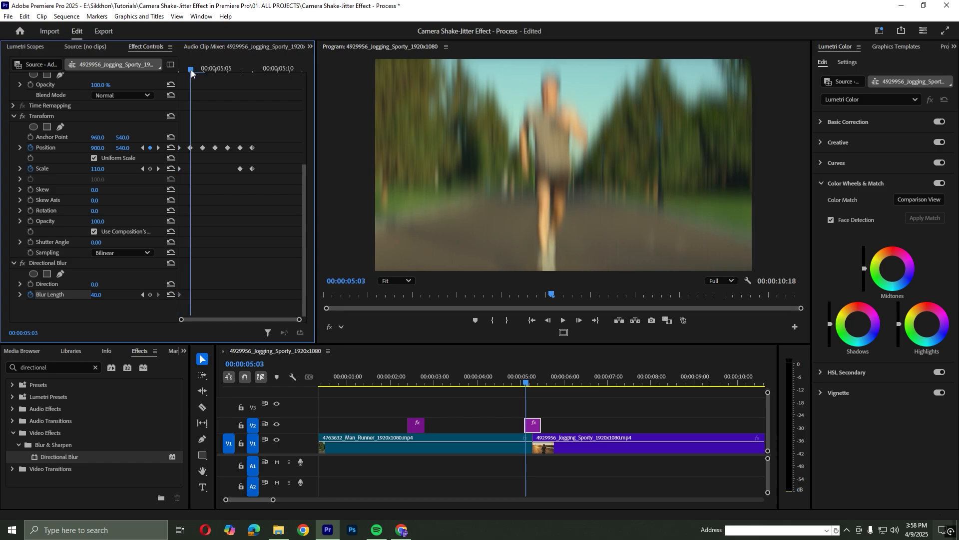
{"action": "left_click", "coordinate": [172, 294]}
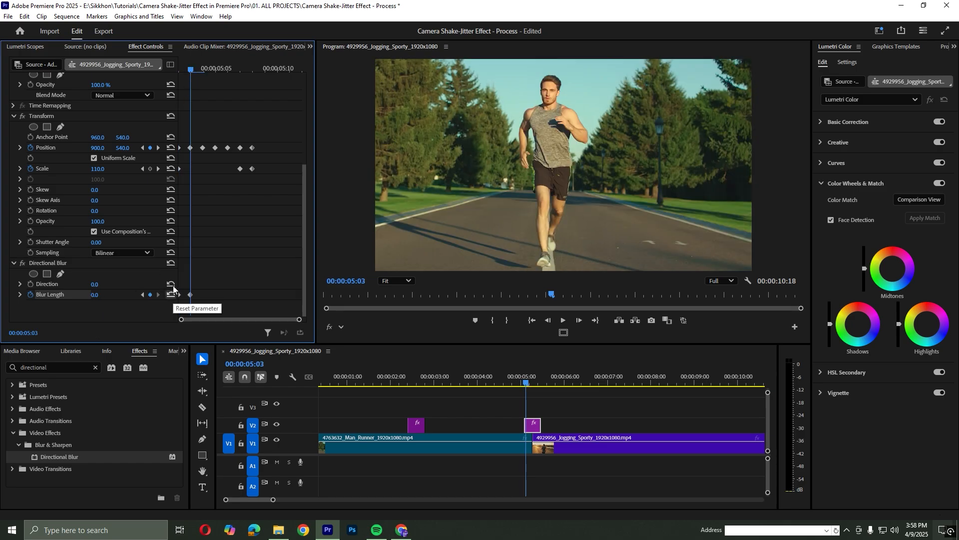
{"action": "left_click", "coordinate": [201, 70]}
{"action": "left_click", "coordinate": [95, 294]}
{"action": "type", "text": "60"}
{"action": "key", "text": "Return"}
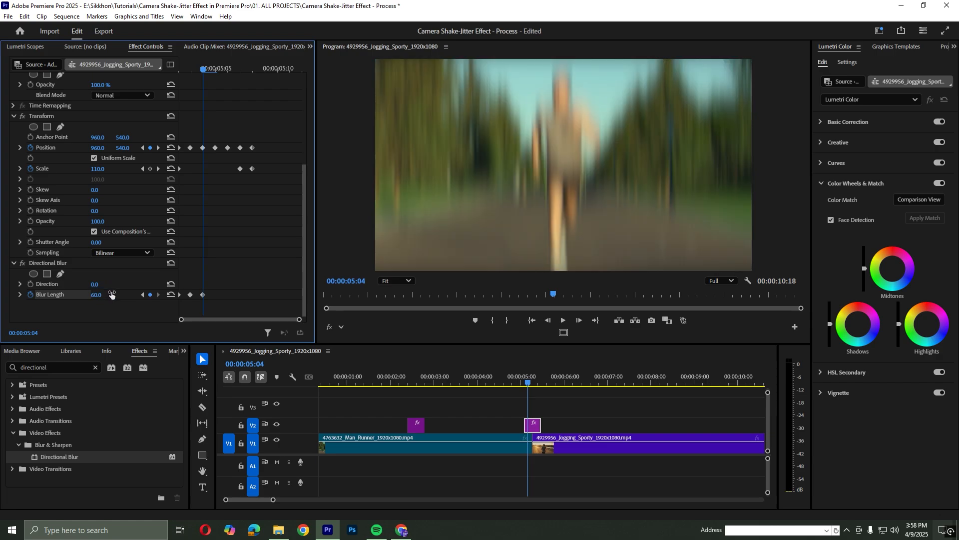
Set Blur Length to 0 at 00:00:05:05 and to 30 at 00:00:05:06
{"action": "left_click", "coordinate": [214, 71]}
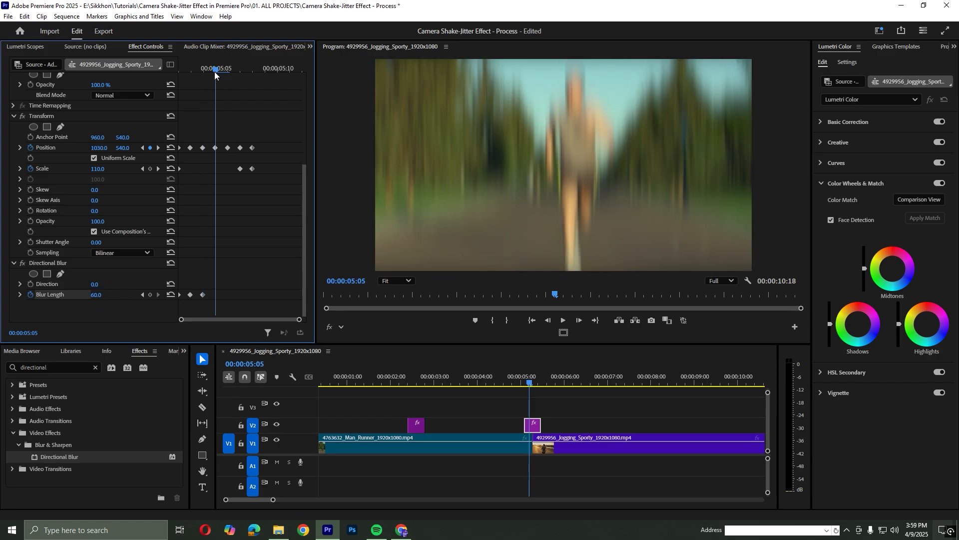
{"action": "left_click", "coordinate": [95, 294]}
{"action": "type", "text": "0"}
{"action": "key", "text": "Return"}
{"action": "left_click", "coordinate": [226, 69]}
{"action": "left_click", "coordinate": [103, 293]}
{"action": "type", "text": "20"}
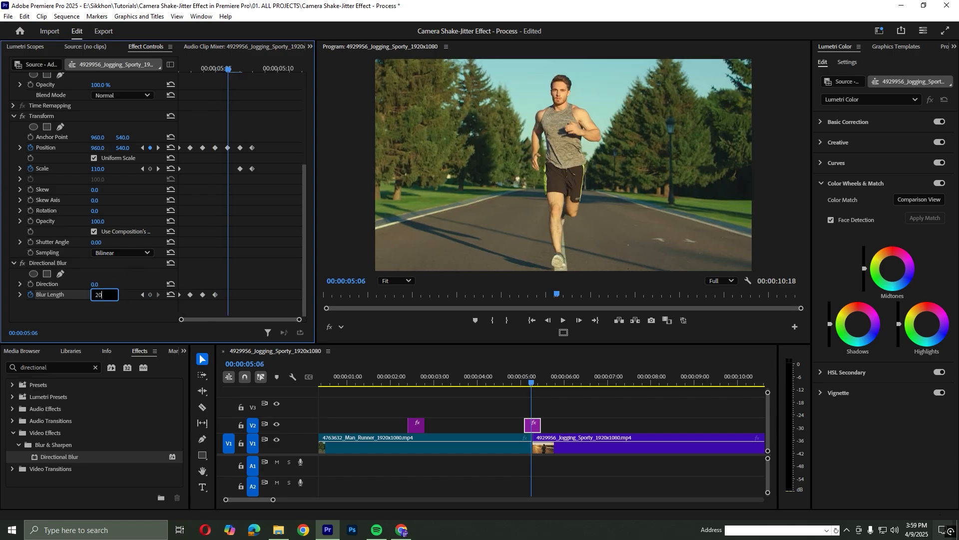
{"action": "key", "text": "BackSpace"}
{"action": "key", "text": "BackSpace"}
{"action": "type", "text": "30"}
{"action": "key", "text": "Return"}
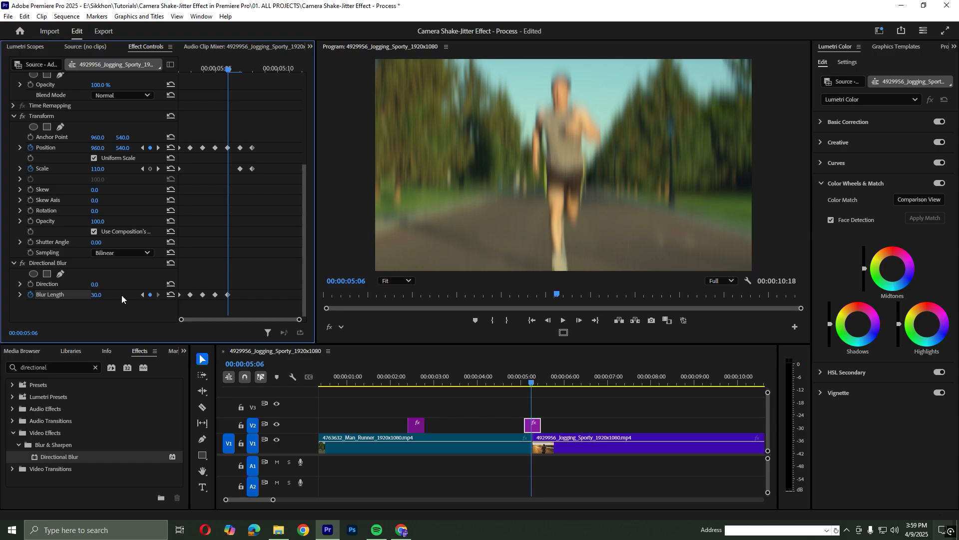
Add Blur Length keyframes of 0 at 00:00:05:07 and 35 at 00:00:05:08, then reset it to 0 one frame further
{"action": "key", "text": "Right"}
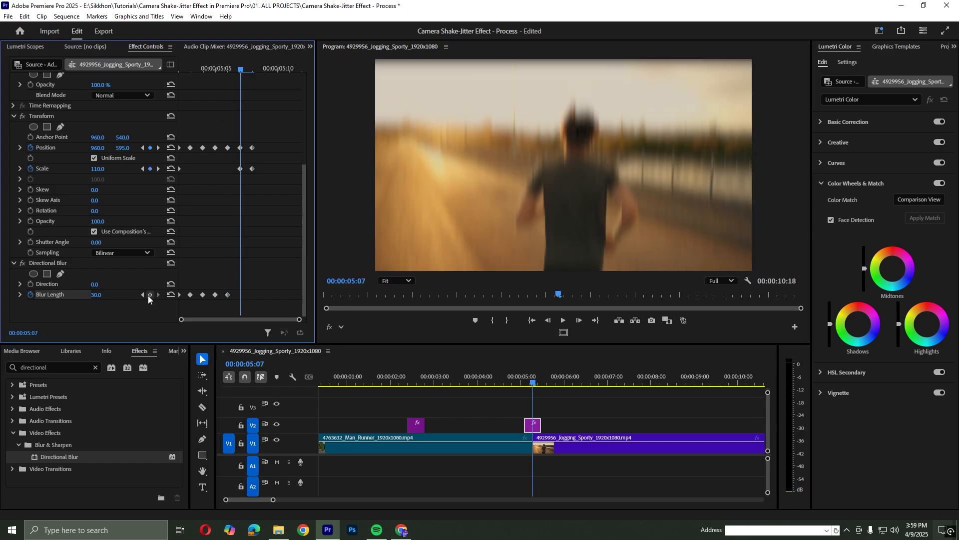
{"action": "key", "text": "Right"}
{"action": "left_click", "coordinate": [103, 295]}
{"action": "type", "text": "35"}
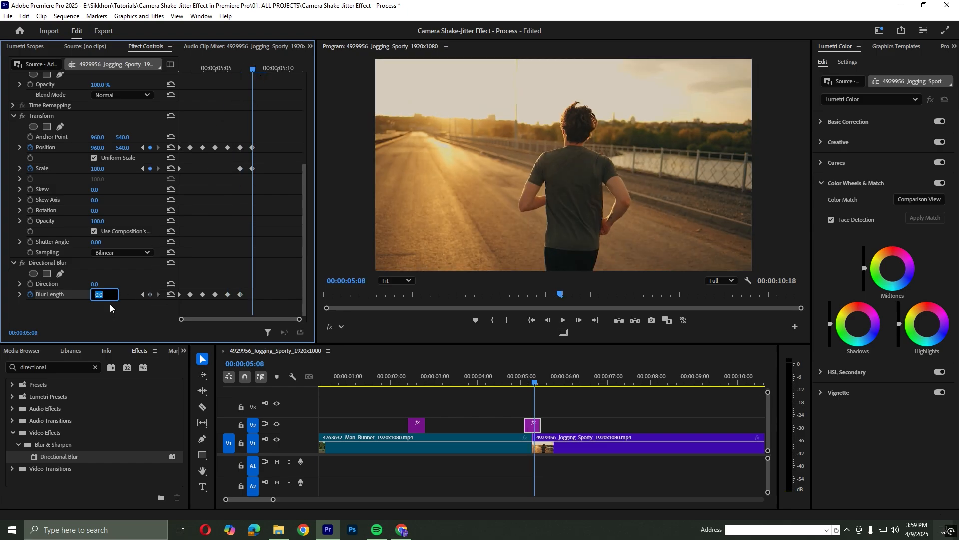
{"action": "key", "text": "Return"}
{"action": "left_click", "coordinate": [264, 69]}
{"action": "left_click", "coordinate": [170, 294]}
Return the playhead to the second adjustment layer's start at 00:00:05:02 and save the project
{"action": "left_click", "coordinate": [524, 381]}
{"action": "left_click", "coordinate": [505, 464]}
{"action": "key", "text": "ctrl+s"}
Keyframe Directional Blur's Direction on the second adjustment layer, starting at 00:00:05:02 and reaching 110° at 00:00:05:07
{"action": "left_click", "coordinate": [533, 424]}
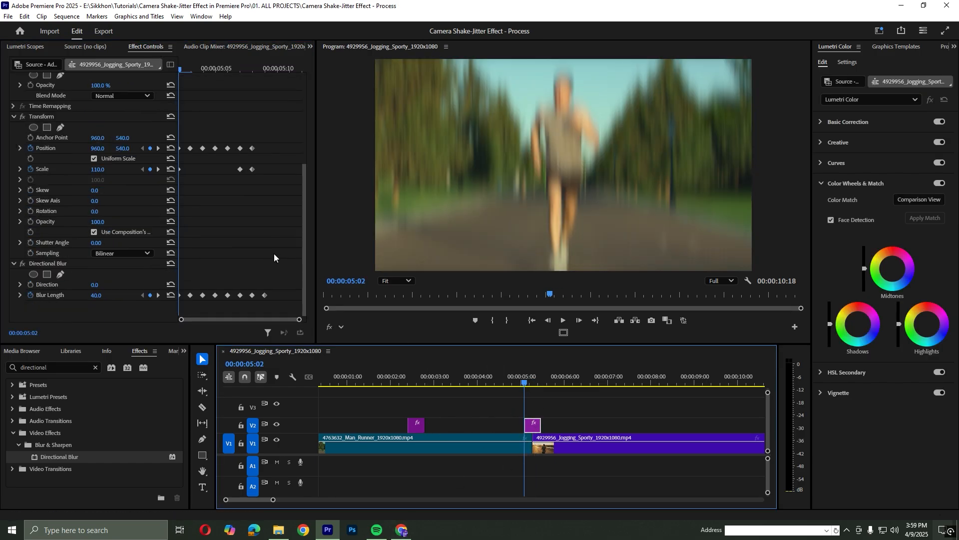
{"action": "left_click", "coordinate": [31, 283]}
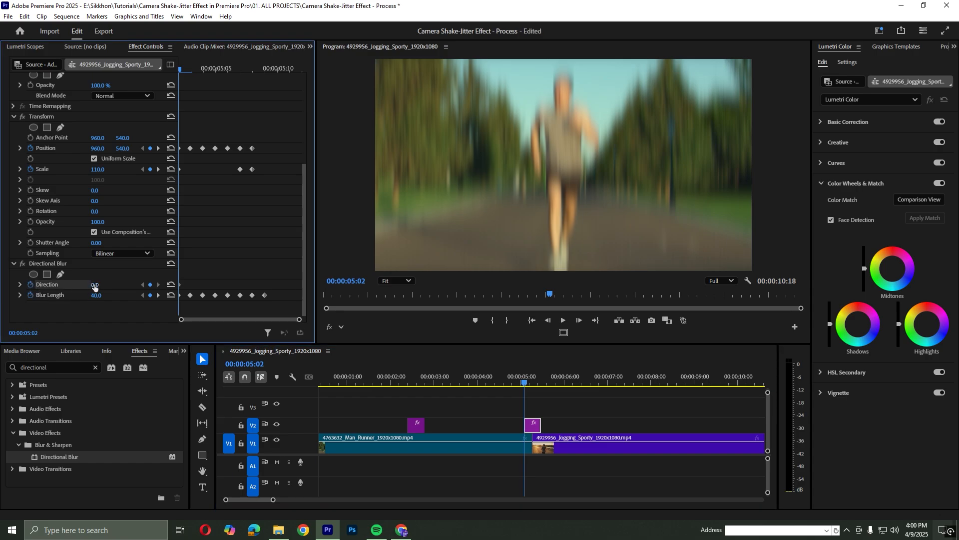
{"action": "left_click_drag", "start_coordinate": [199, 71], "coordinate": [233, 68]}
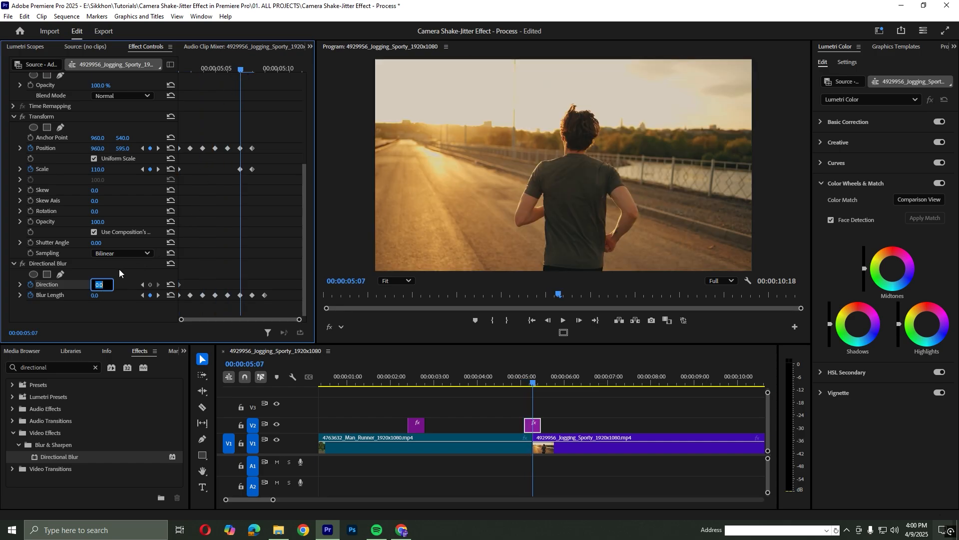
{"action": "type", "text": "110"}
{"action": "left_click_drag", "start_coordinate": [253, 71], "coordinate": [289, 74]}
{"action": "key", "text": "Left"}
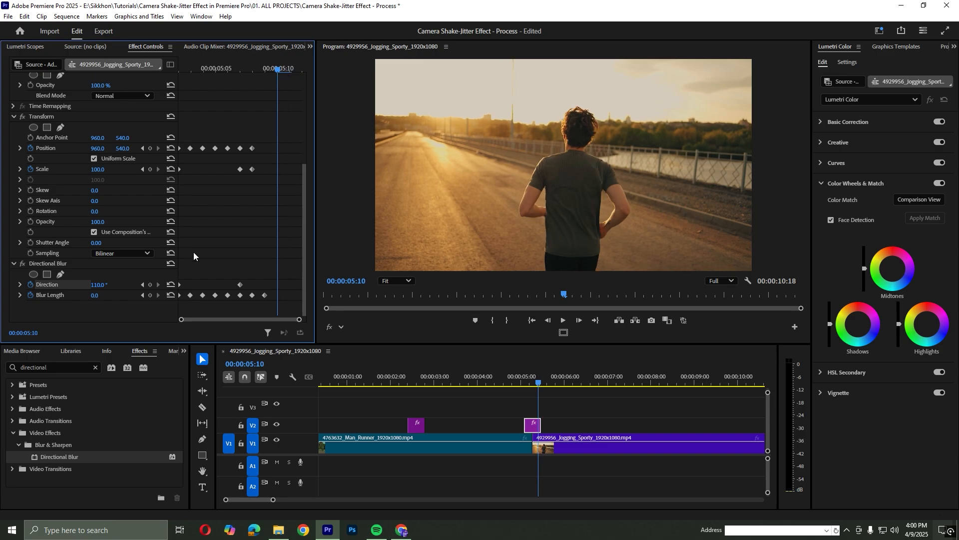
Deselect the adjustment layer, save the project, and play back the blurred shake transition from before the cut
{"action": "left_click_drag", "start_coordinate": [499, 382], "coordinate": [484, 381]}
{"action": "left_click", "coordinate": [526, 400]}
{"action": "key", "text": "ctrl+s"}
{"action": "key", "text": "space"}
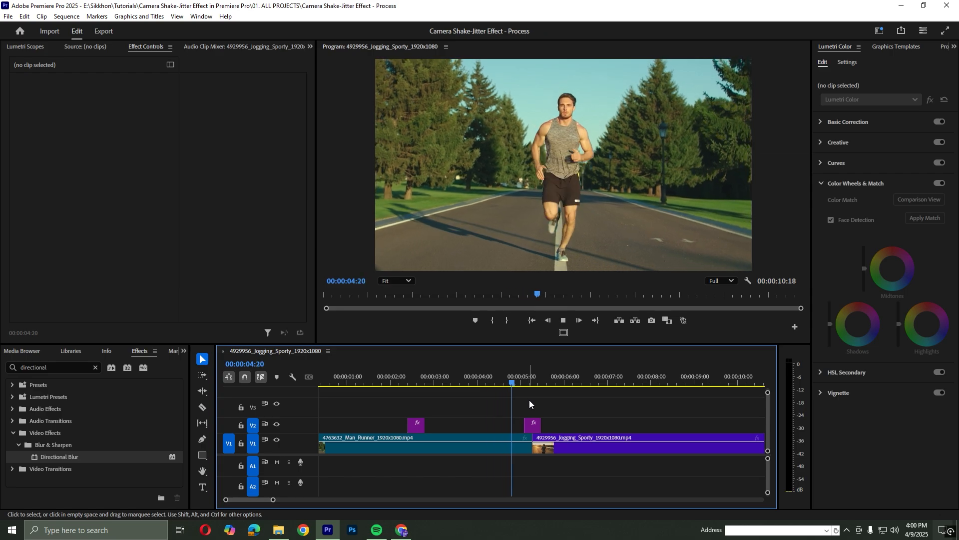
{"action": "left_click", "coordinate": [501, 382]}
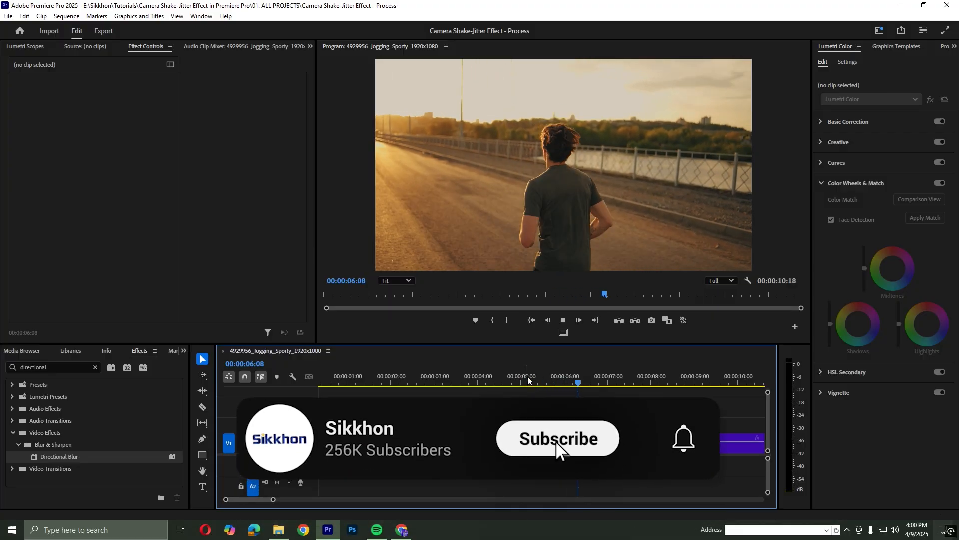
Play back the whole sequence from 00:00:00:00 to review both shake effects
{"action": "key", "text": "minus"}
{"action": "key", "text": "minus"}
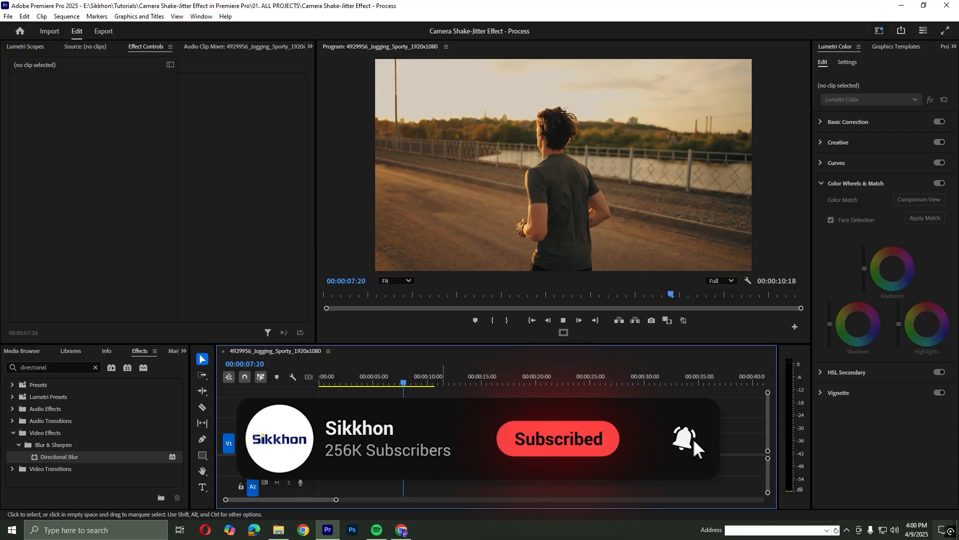
{"action": "key", "text": "space"}
{"action": "left_click", "coordinate": [403, 381]}
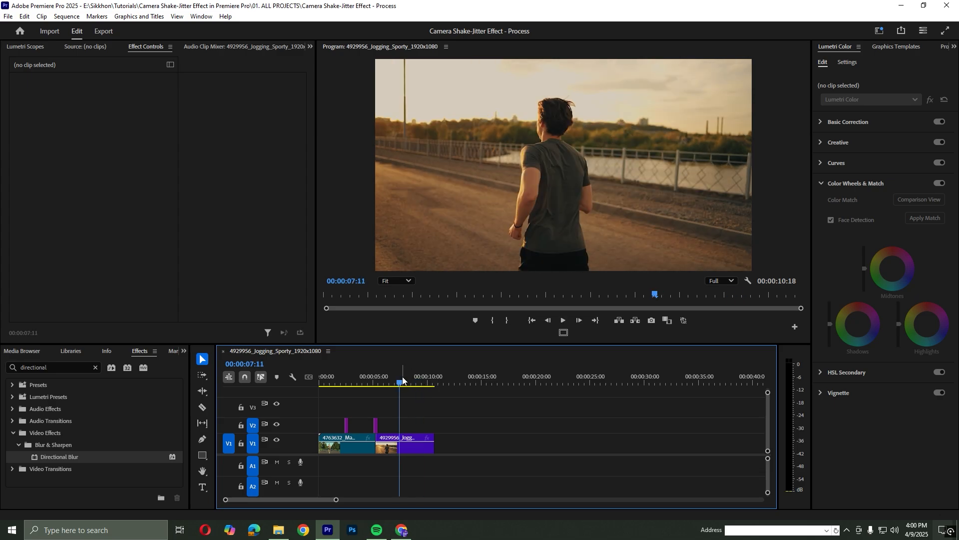
{"action": "left_click", "coordinate": [322, 380]}
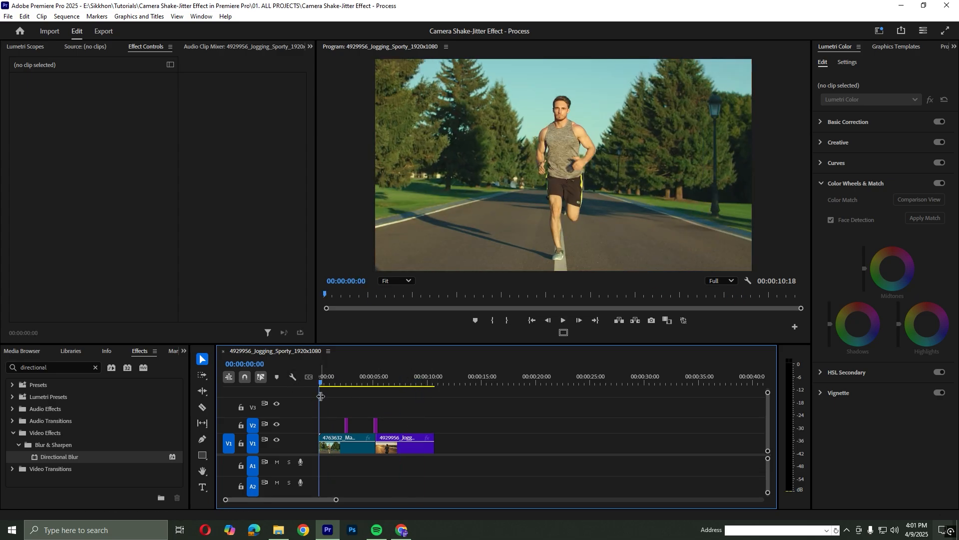
{"action": "key", "text": "space"}
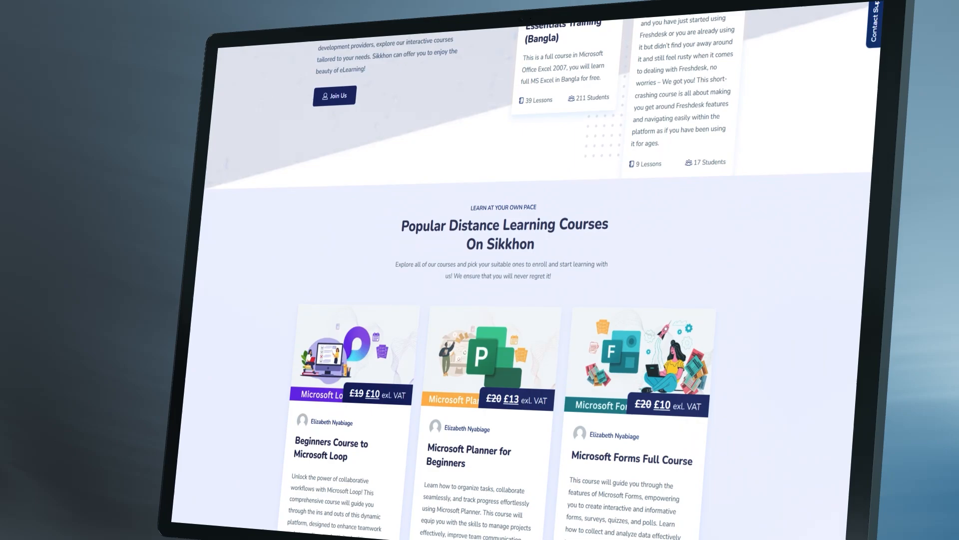